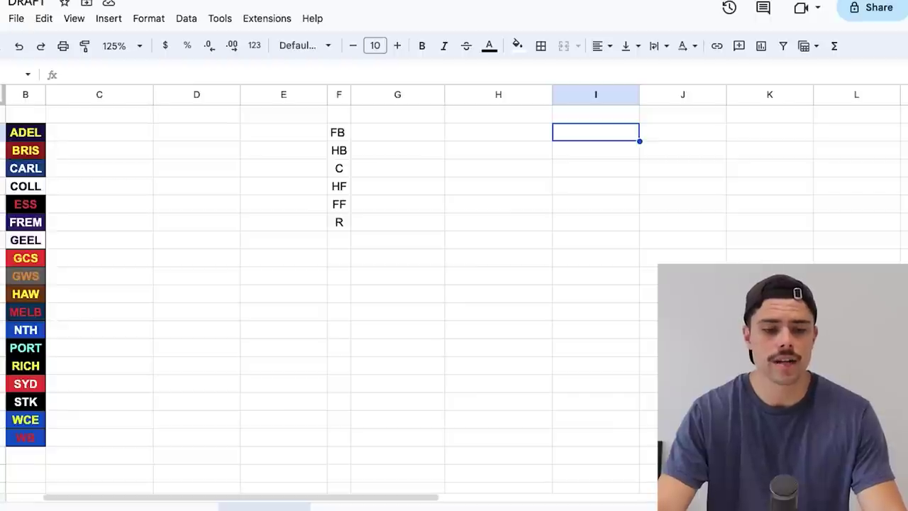
Enter Charlie Curnow beside CARL in column C and in column H of the HF row
click(99, 168)
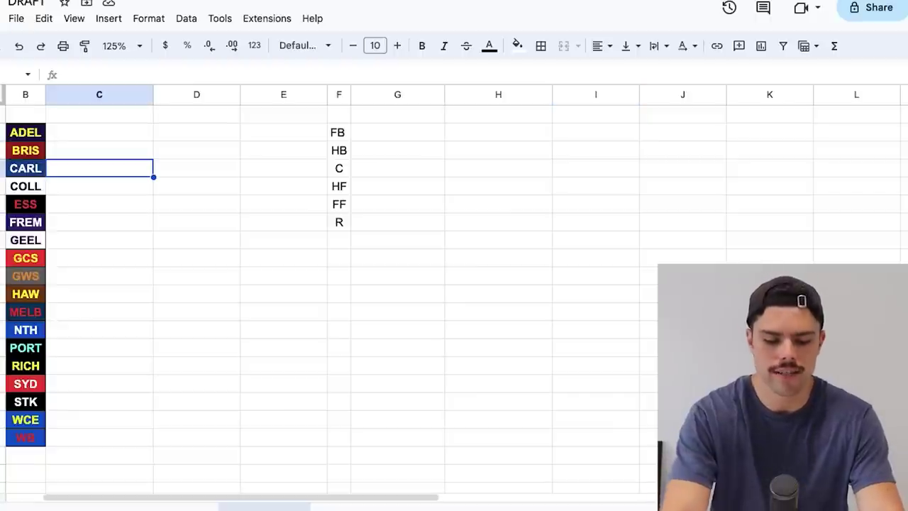
text(Charlie Cu)
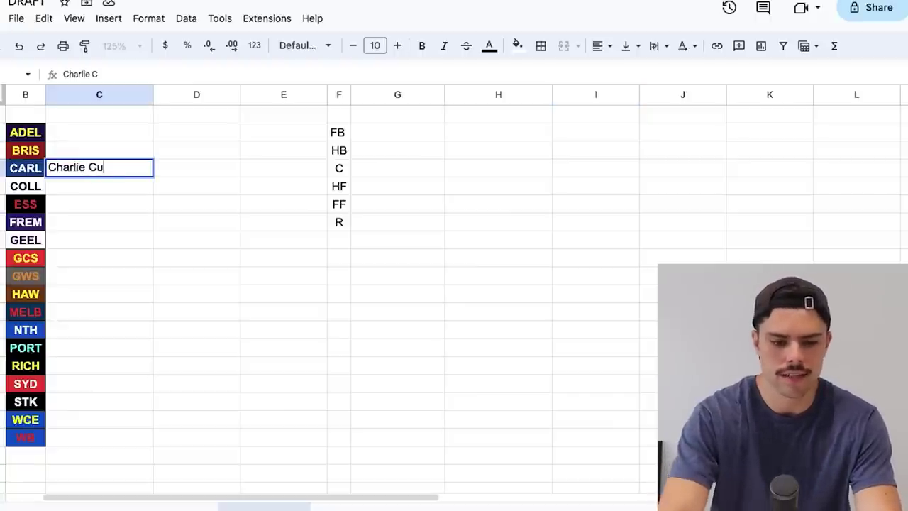
text(rnow)
key(Return)
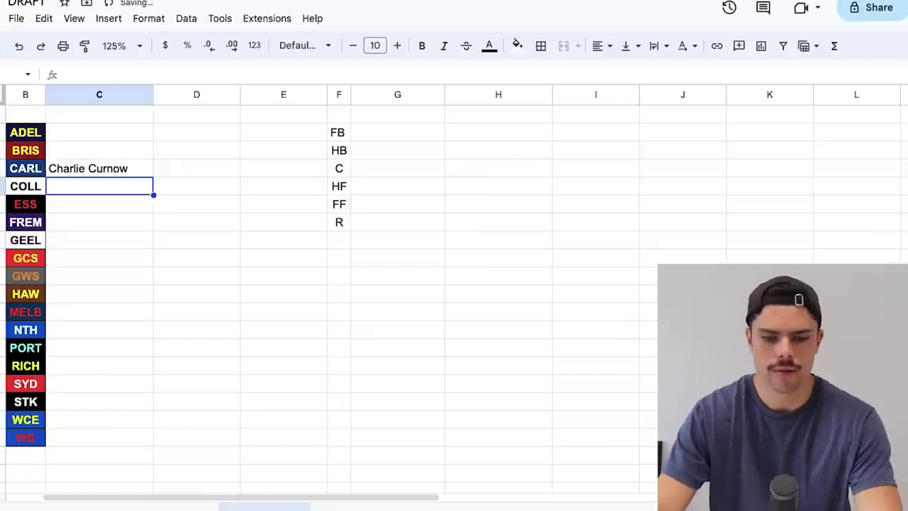
click(498, 186)
text(Charl)
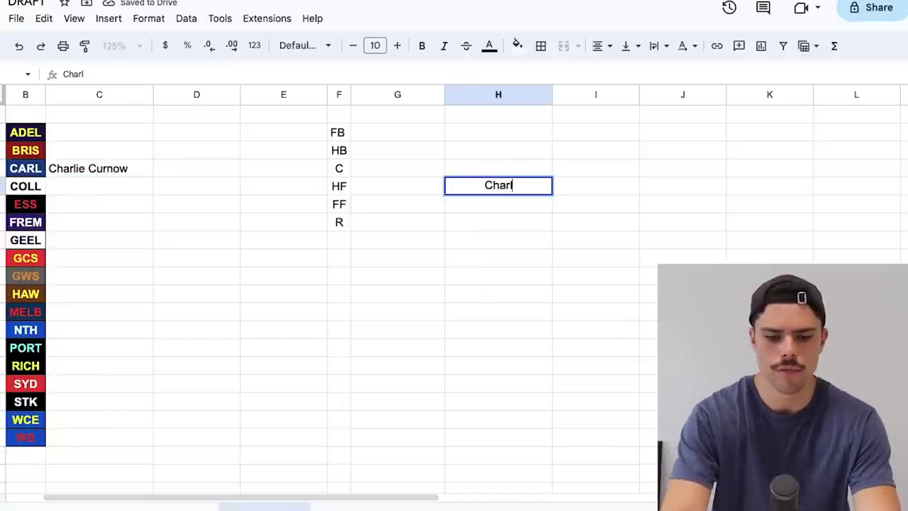
text(ie Curnow)
key(Return)
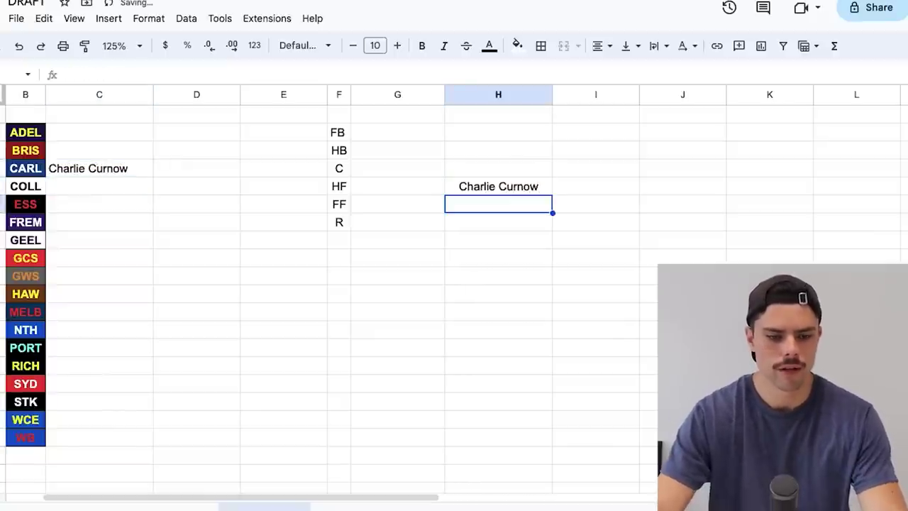
Centre-align the column C cells beside the team list, from ADEL down to WB
drag(99, 132, 99, 437)
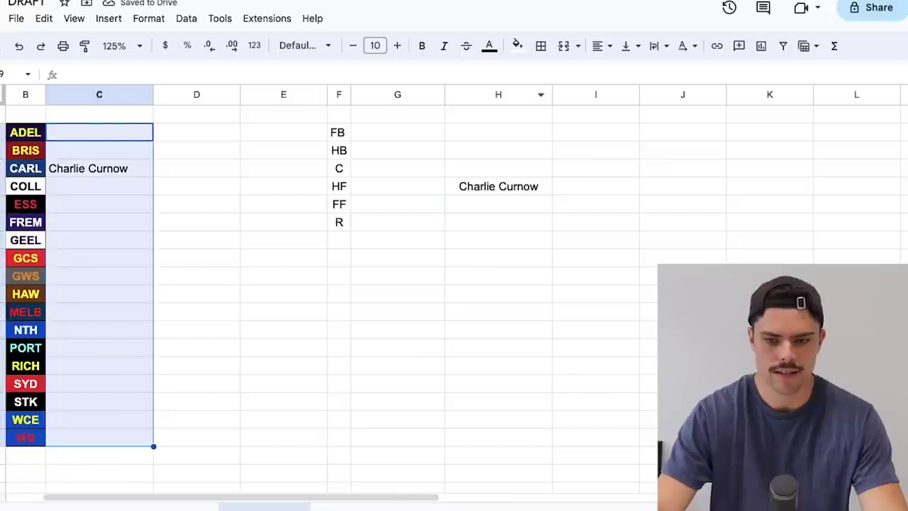
click(601, 46)
click(623, 71)
click(283, 203)
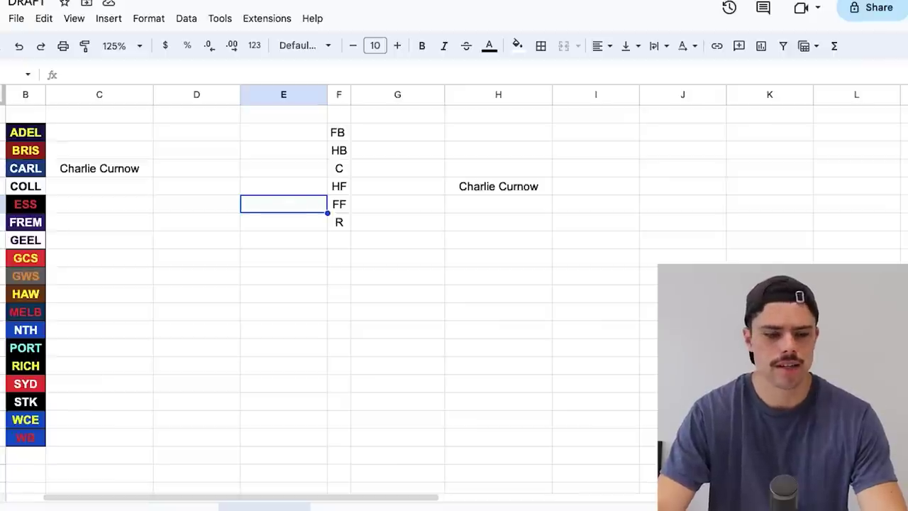
Enter James Sicily beside HAW in column C and in column G of the FB row
click(99, 294)
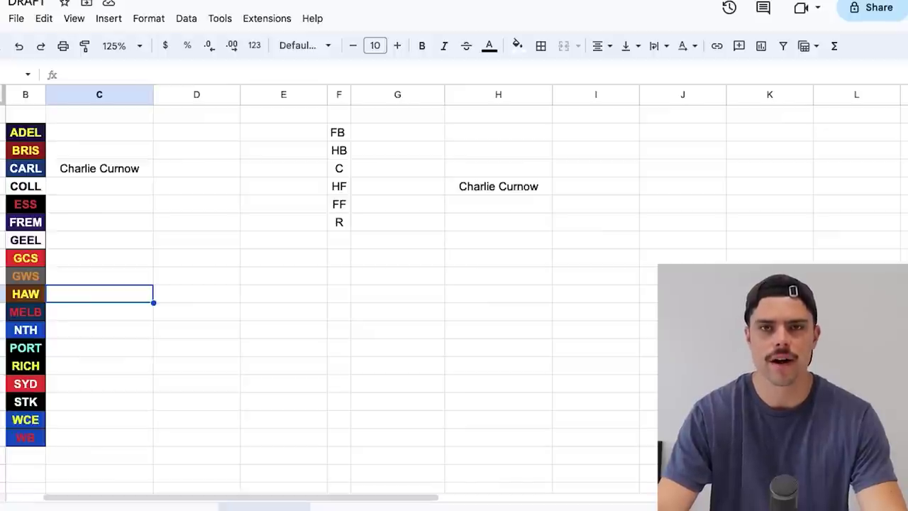
text(James)
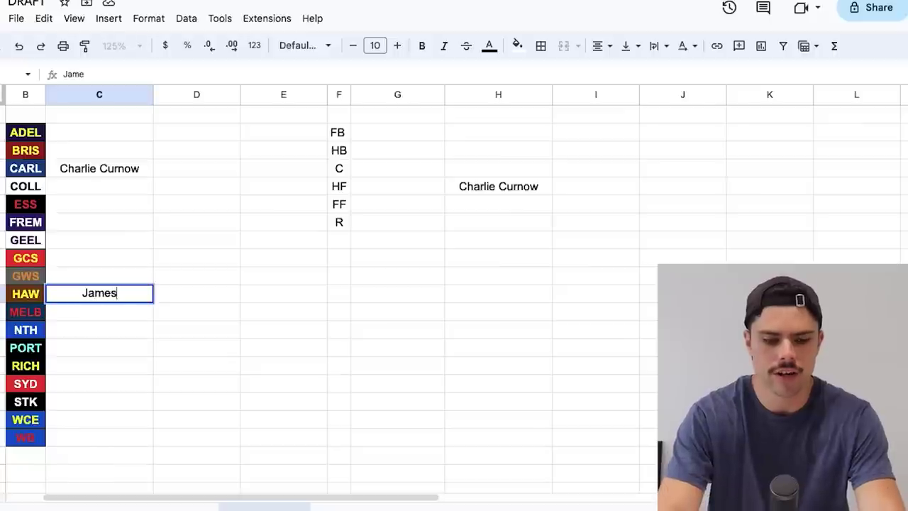
text( Sicily)
key(Return)
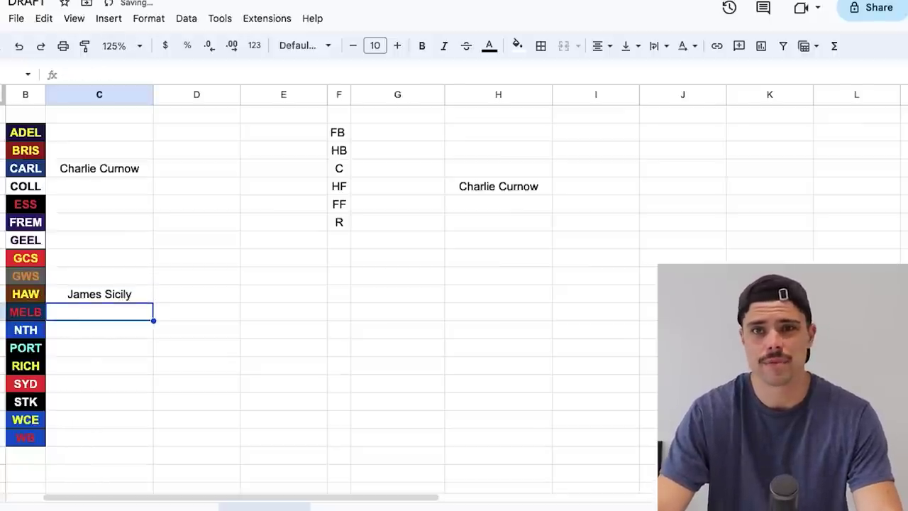
click(397, 132)
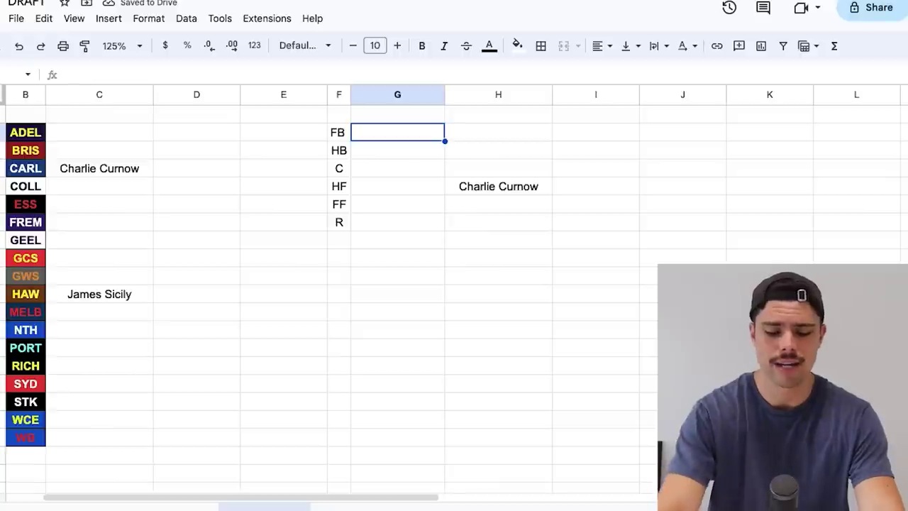
text(James Sicily)
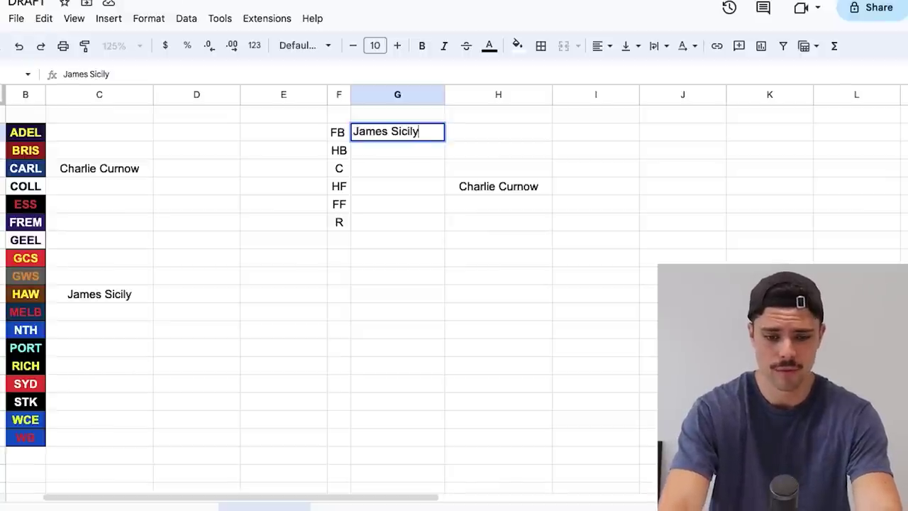
key(Return)
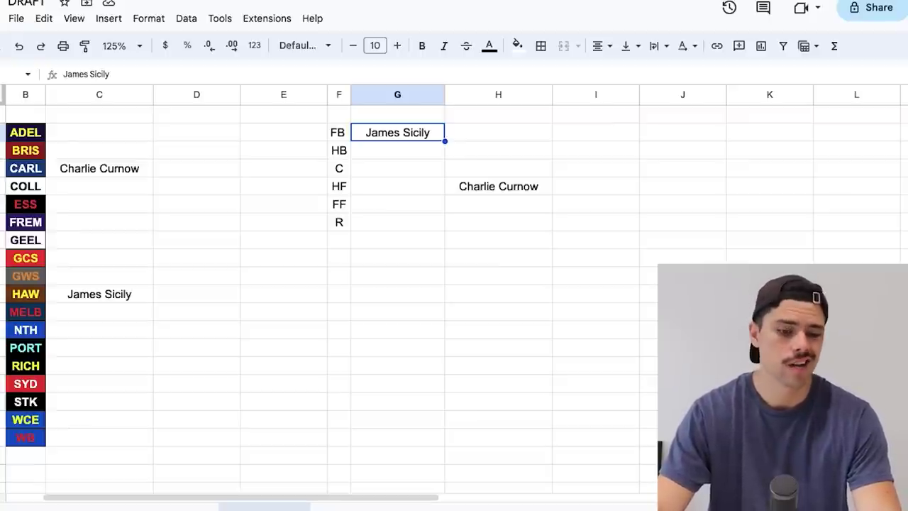
Enter Max Gawn beside MELB in column C and in column G of the R row
click(99, 311)
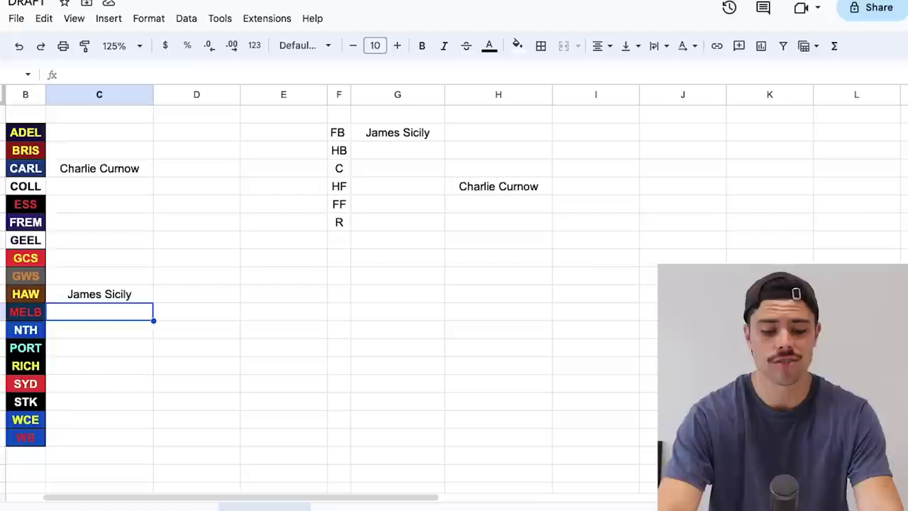
text(Max Gawn)
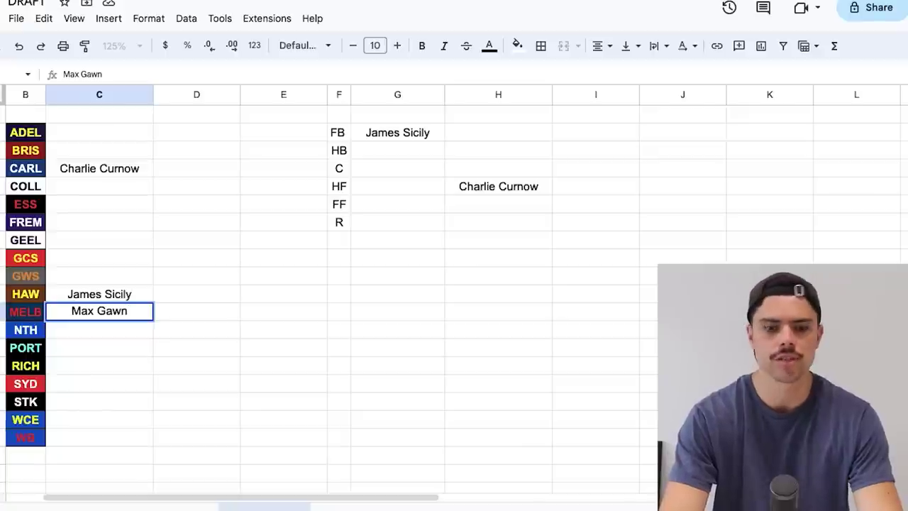
key(Return)
click(397, 222)
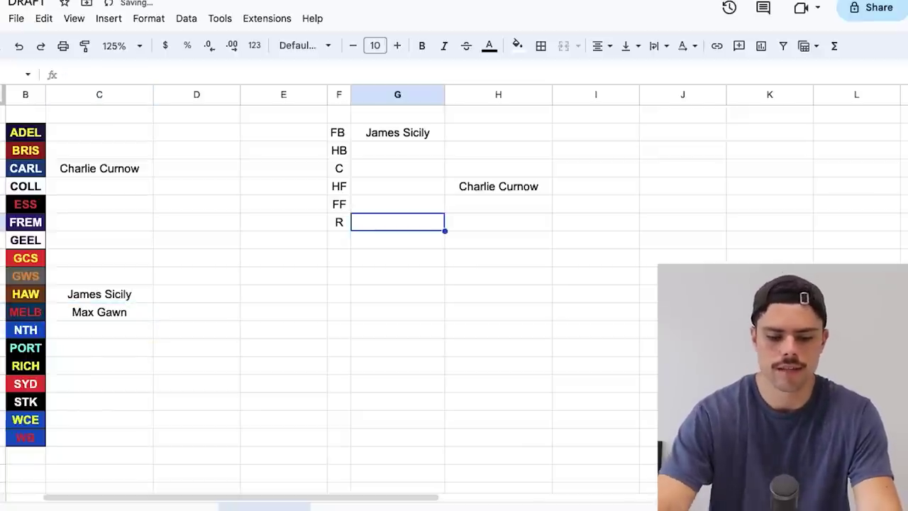
text(Max Gawn)
key(Return)
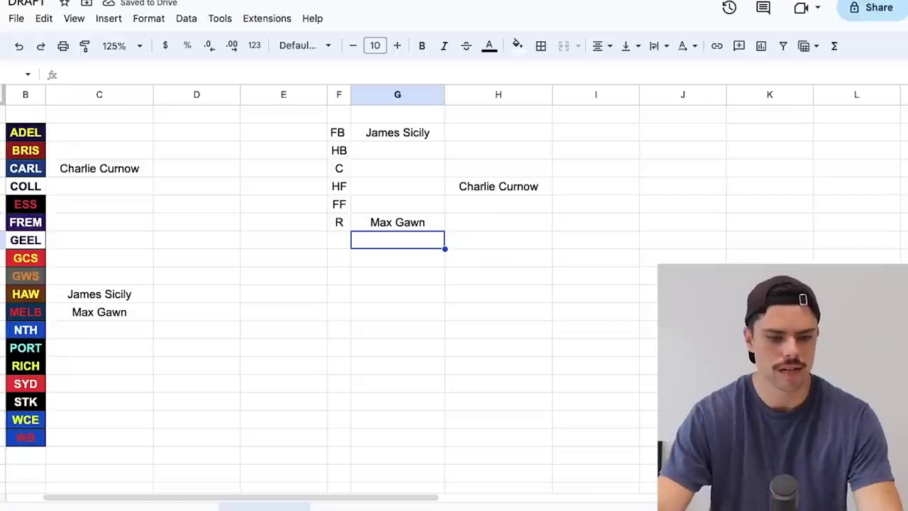
Enter Dustin Martin beside RICH in column C and in column G of the HF row
click(99, 365)
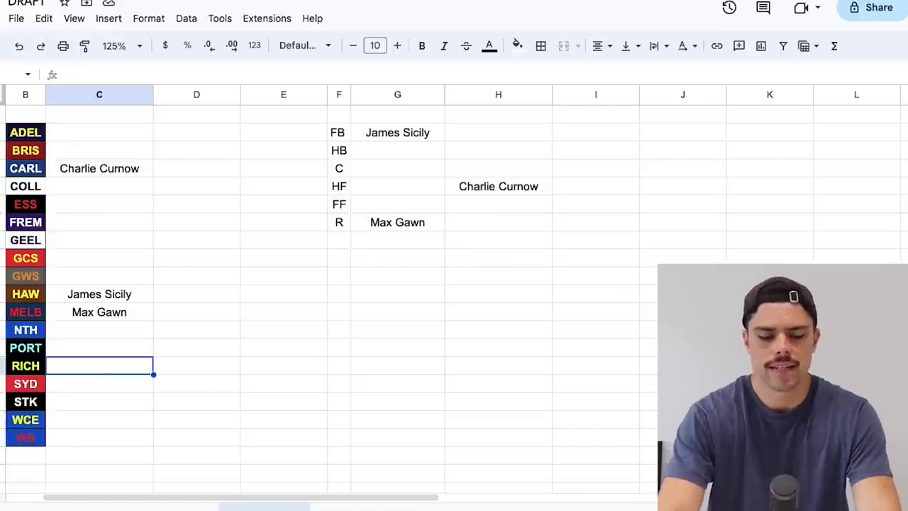
text(Dustin Martin)
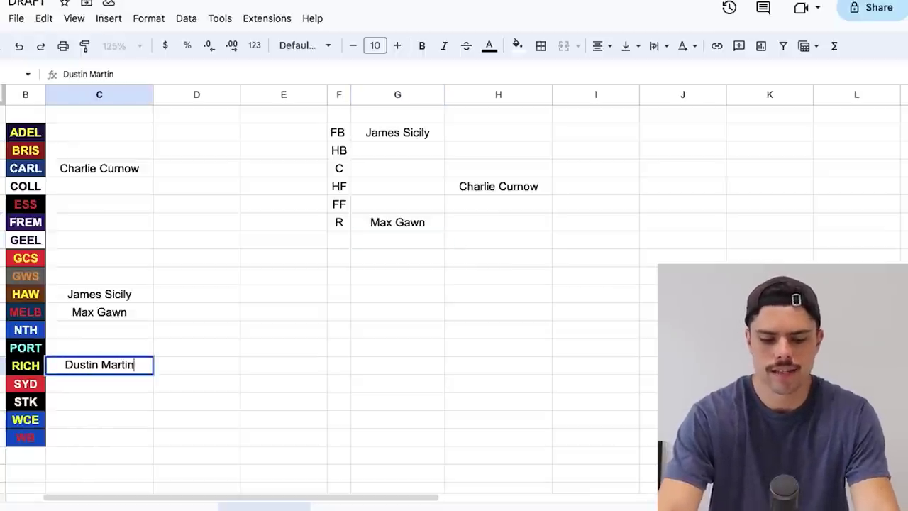
key(Return)
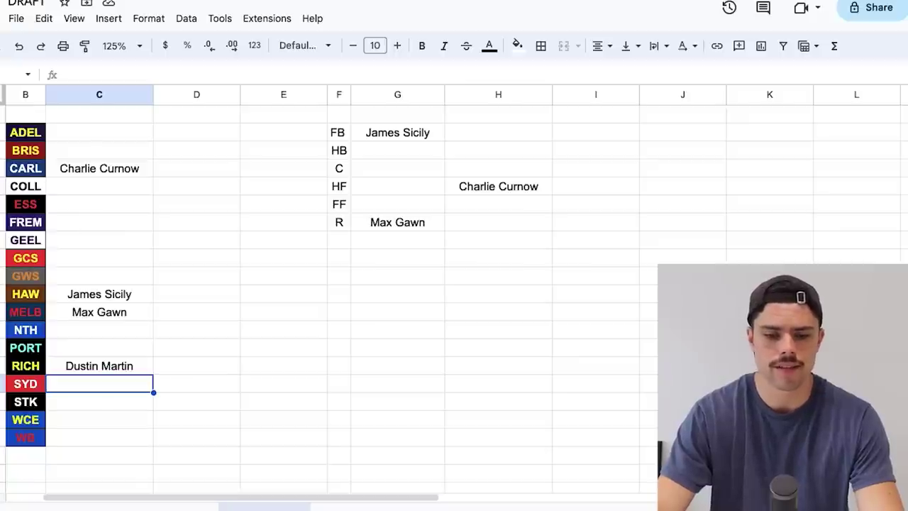
click(397, 185)
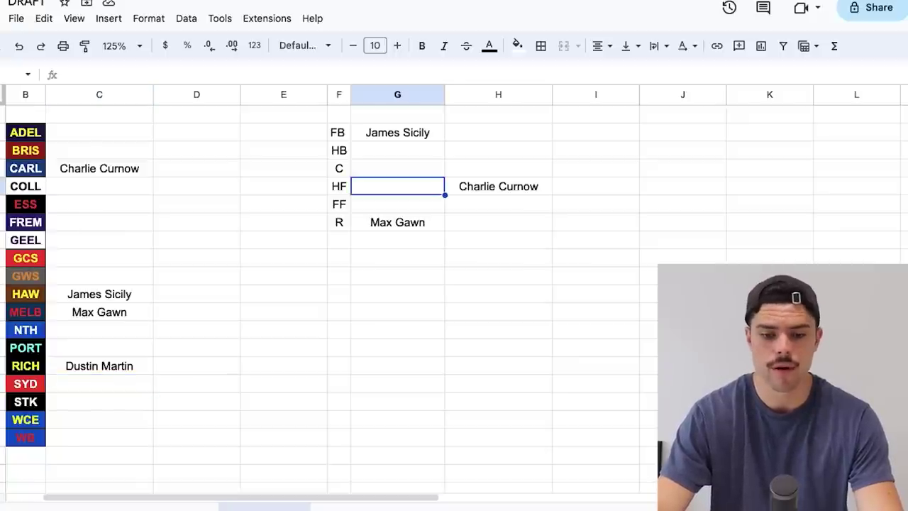
text(Dustin Martin)
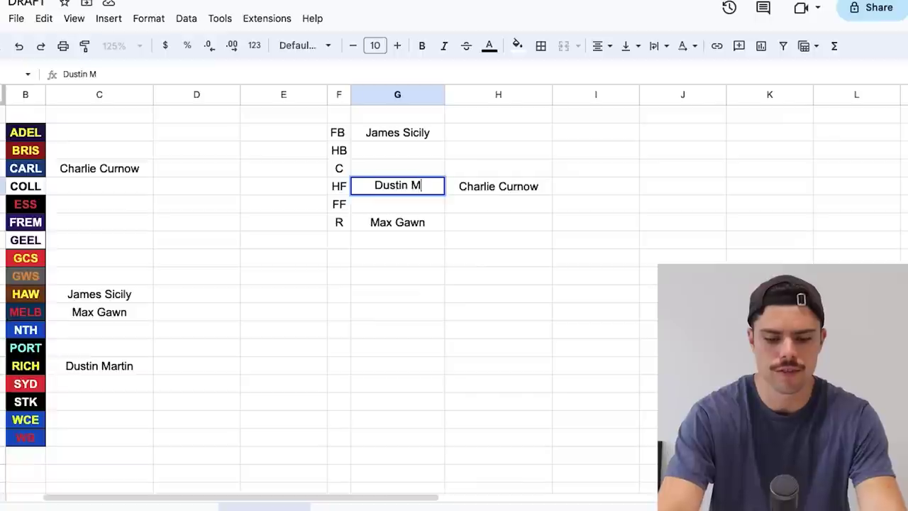
key(Return)
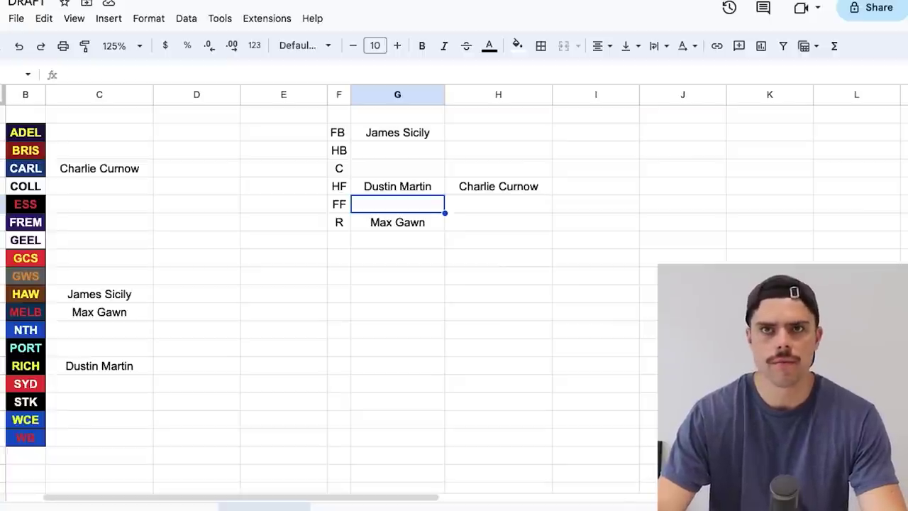
Enter Marcus Bontempelli beside WB in column C
click(99, 436)
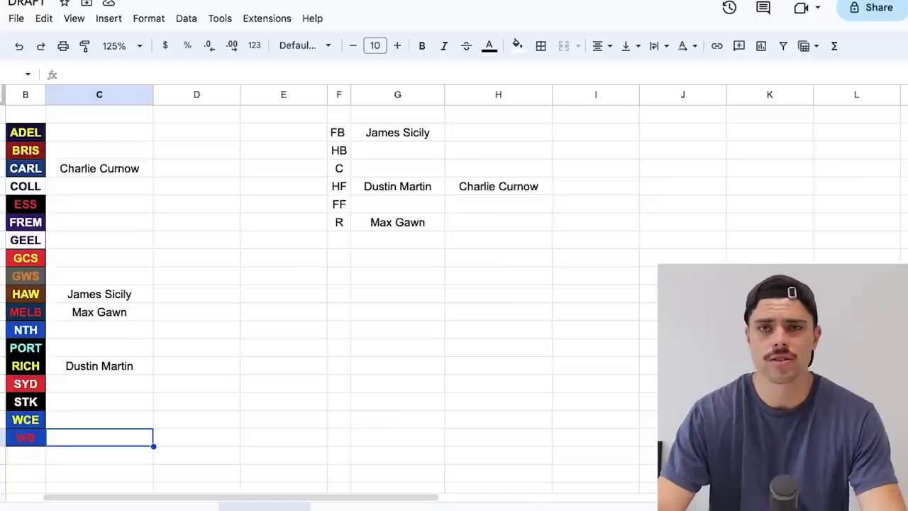
text(Mar)
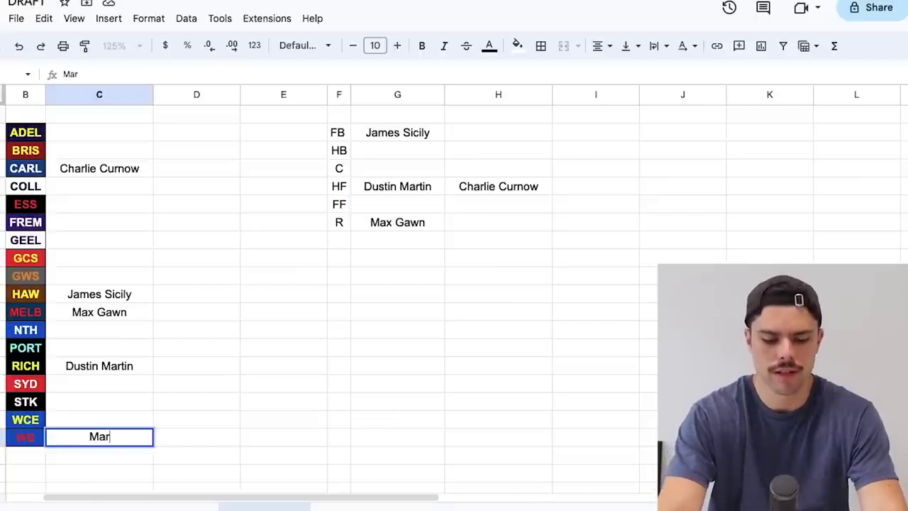
text(cus Bontempeme)
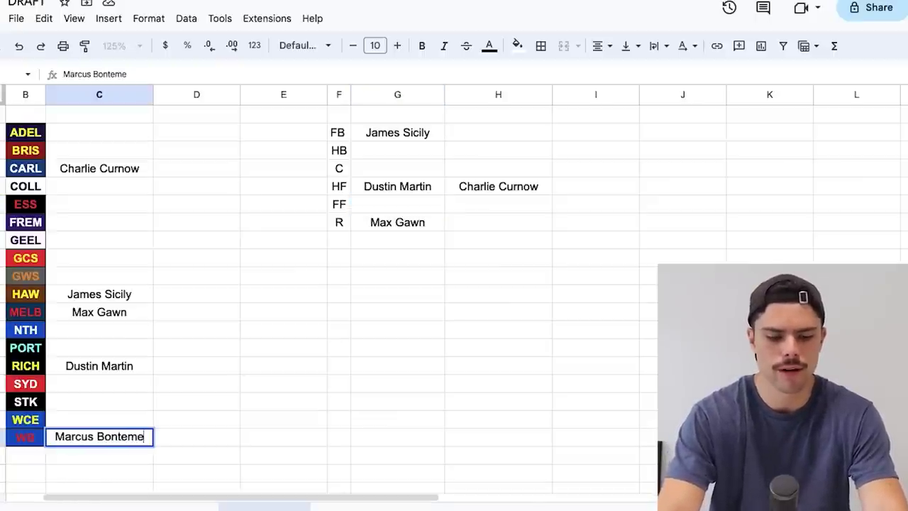
key(BackSpace)
text(pelli)
key(Return)
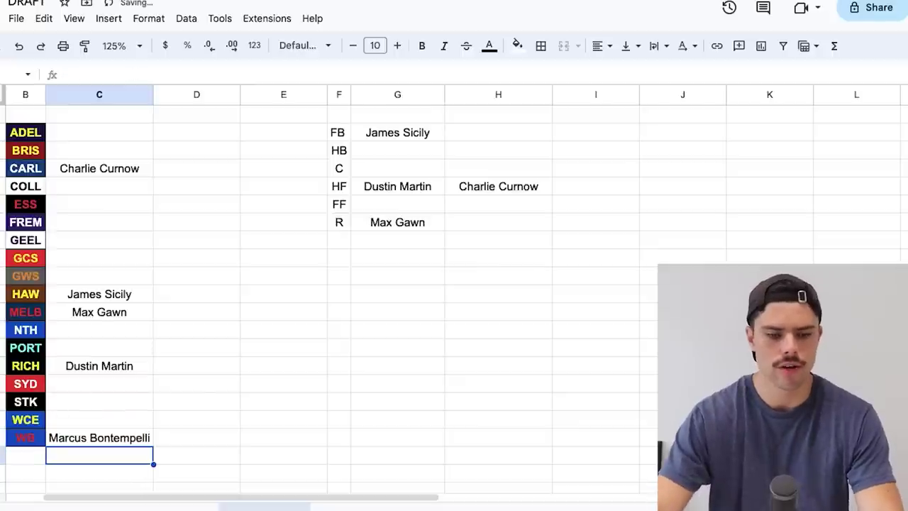
Add Marcus Bontempelli to the lineup in column H of the C row
click(498, 222)
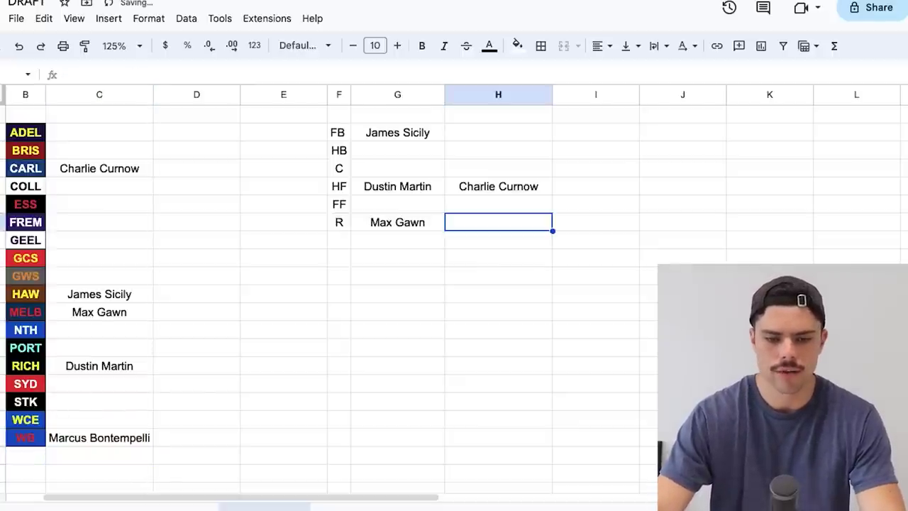
click(498, 168)
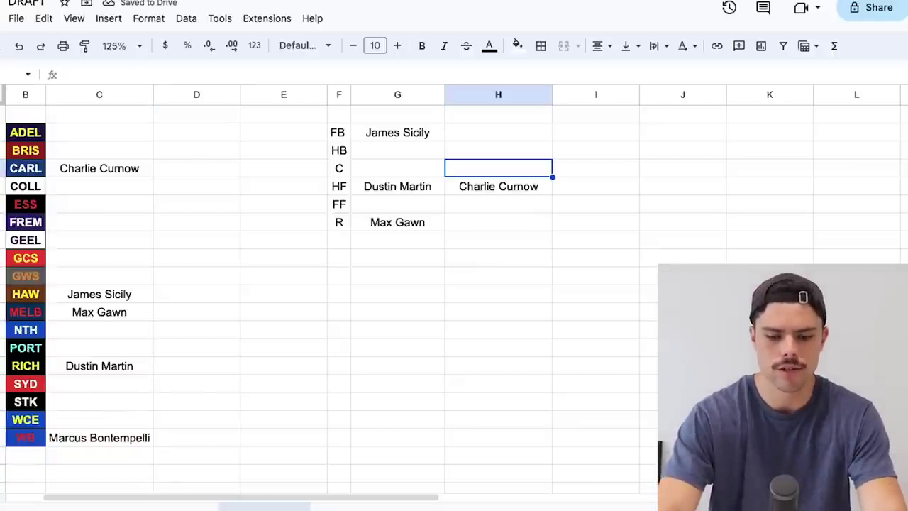
text(Marcus Bo)
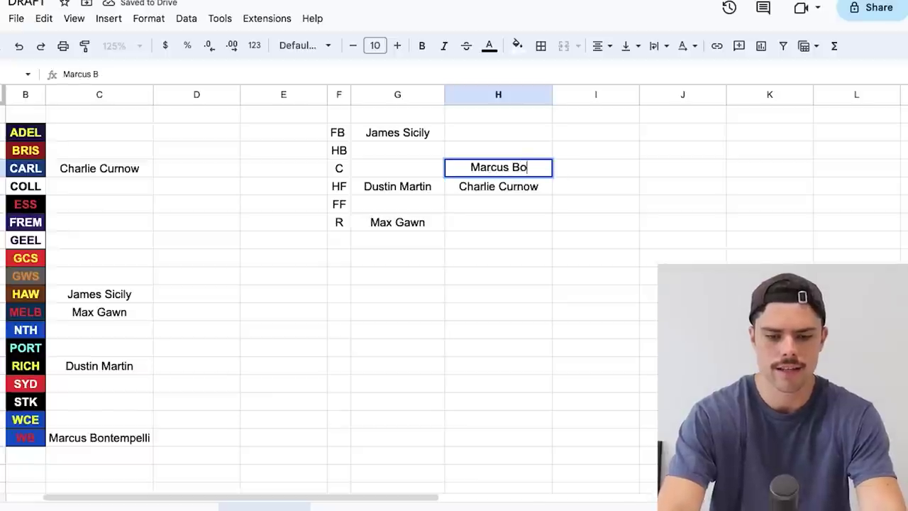
text(ntemp)
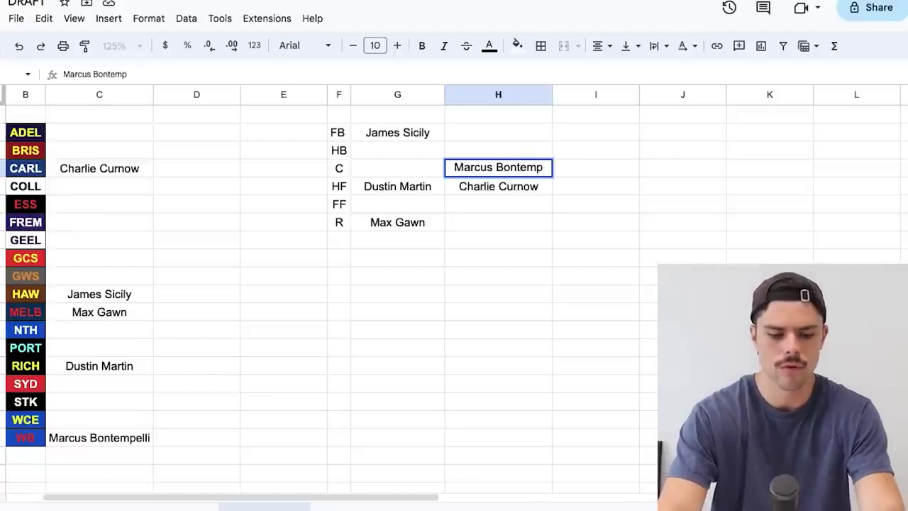
text(elli)
key(Return)
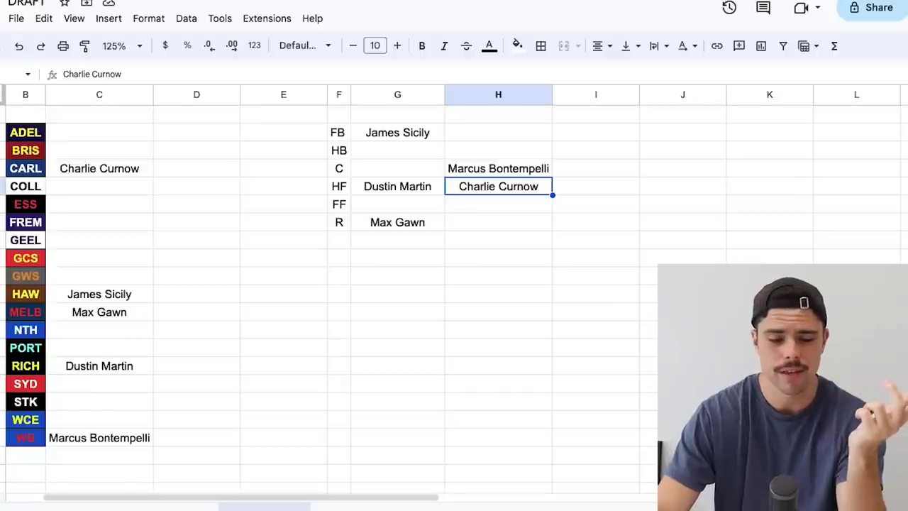
Enter Toby Greene beside GWS in column C
click(99, 276)
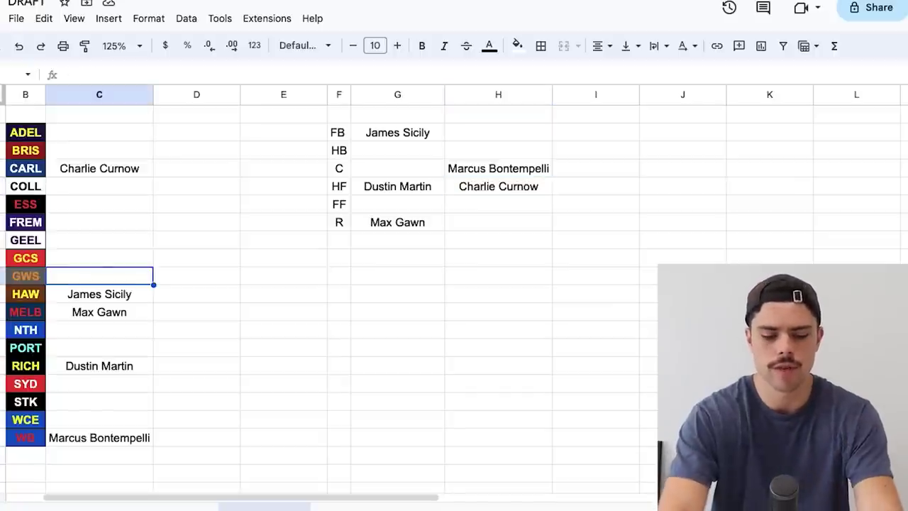
text(Toby Greene)
key(Return)
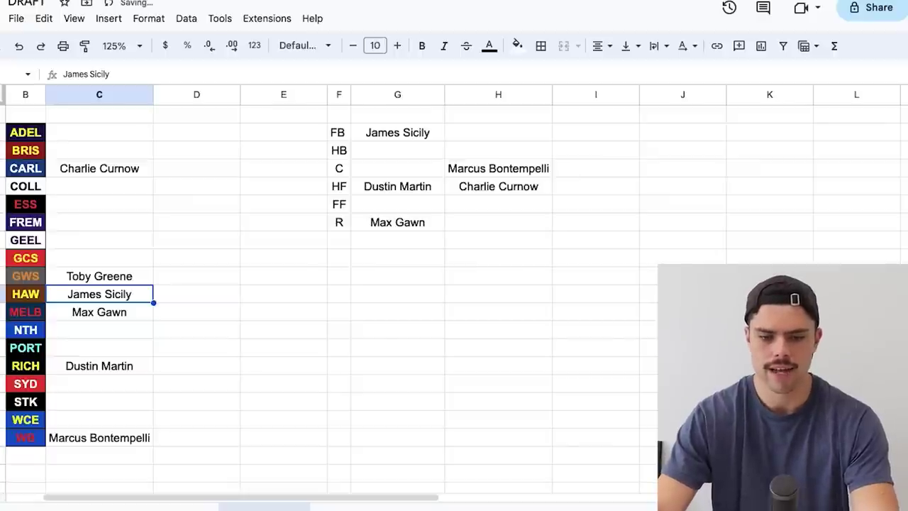
click(595, 186)
text(T)
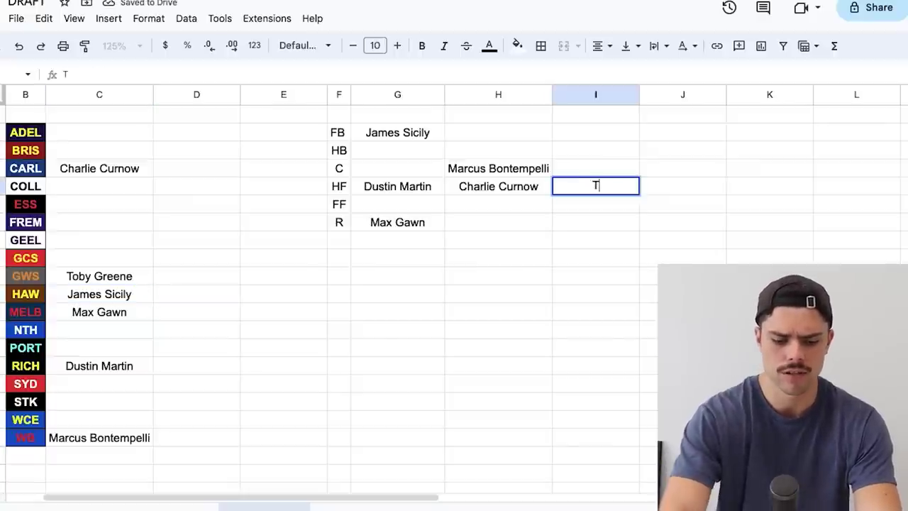
text(oby Gree)
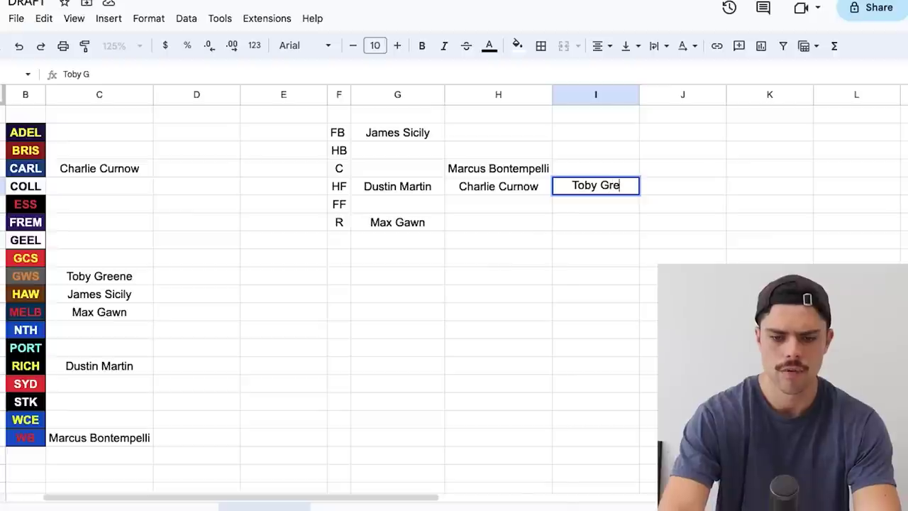
key(BackSpace)
key(BackSpace)
key(BackSpace)
key(BackSpace)
key(BackSpace)
key(BackSpace)
key(BackSpace)
key(BackSpace)
key(BackSpace)
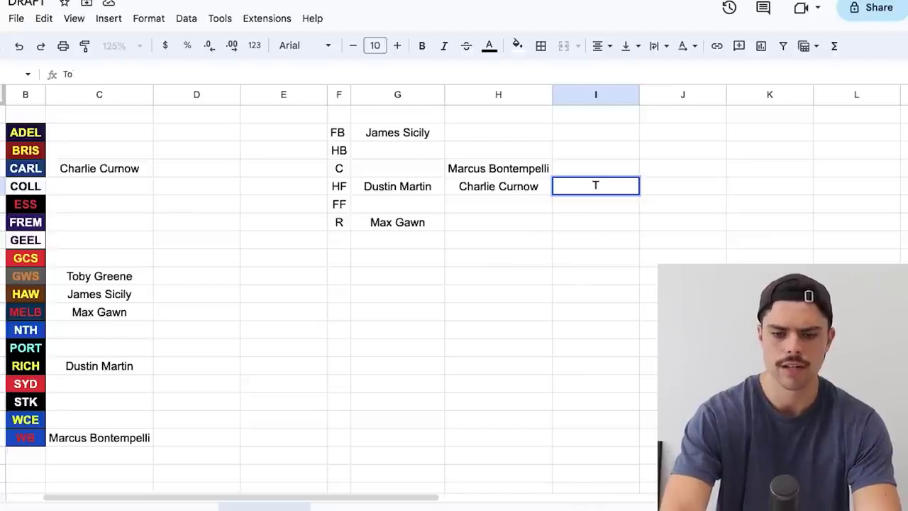
Add Toby Greene to the lineup in column G of the FF row
click(398, 203)
text(To)
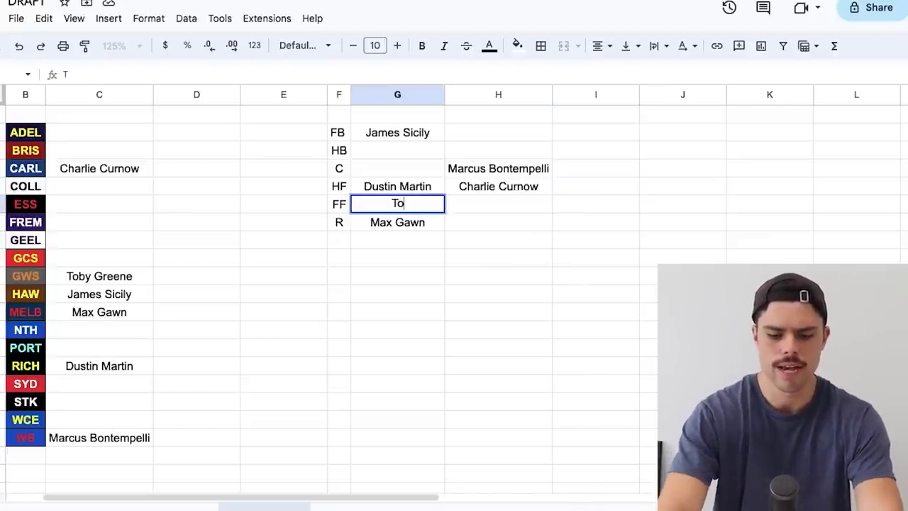
text(by Greene)
key(Return)
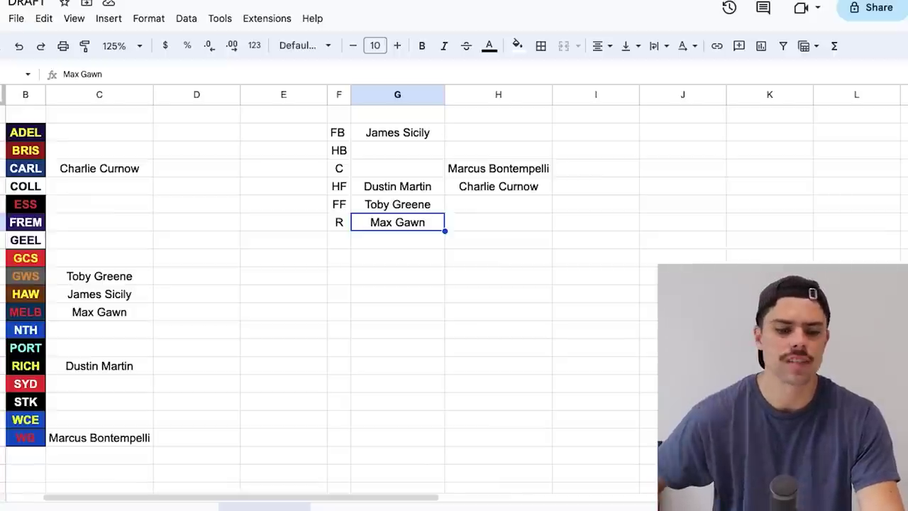
click(98, 419)
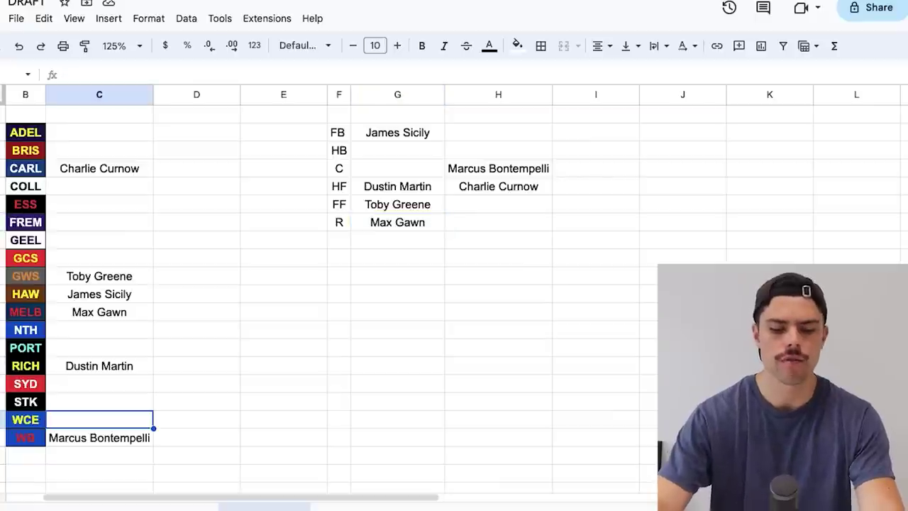
text(Tom Barrass)
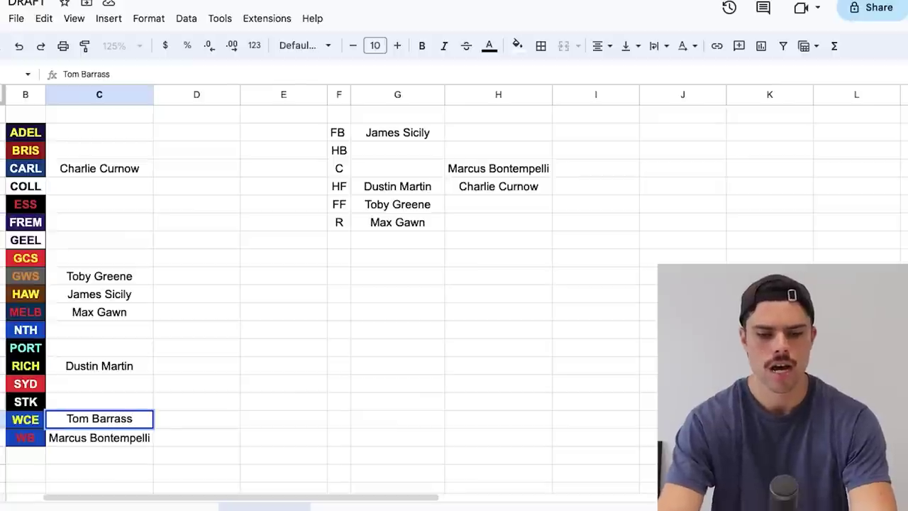
key(Return)
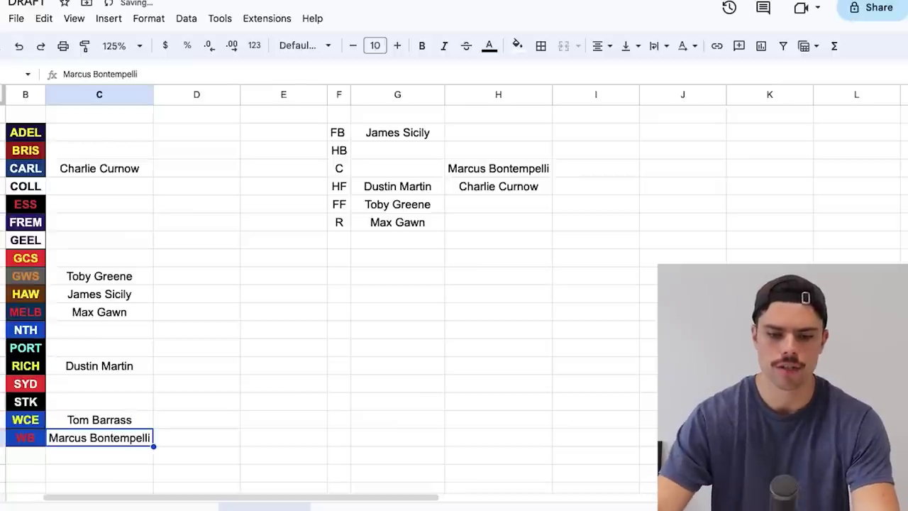
click(498, 132)
text(Tom Barrass)
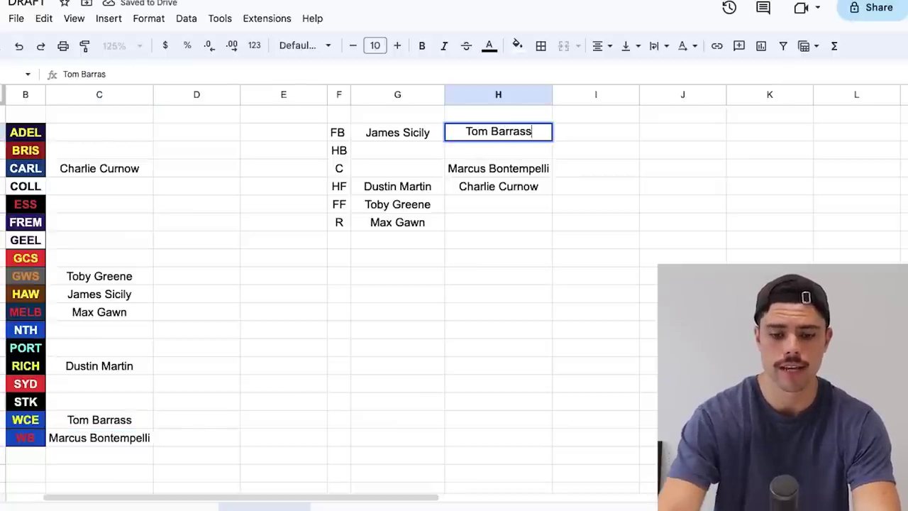
key(Return)
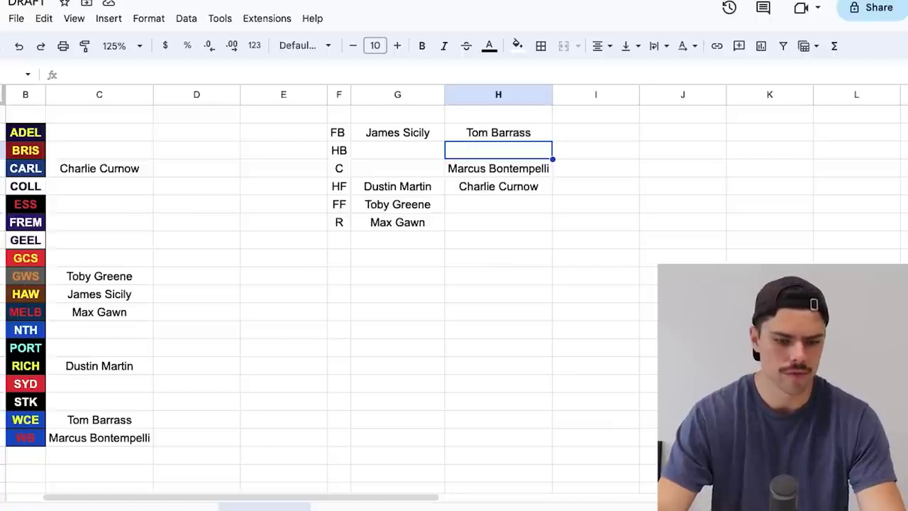
Enter Nick Daicos beside COLL in column C
click(99, 186)
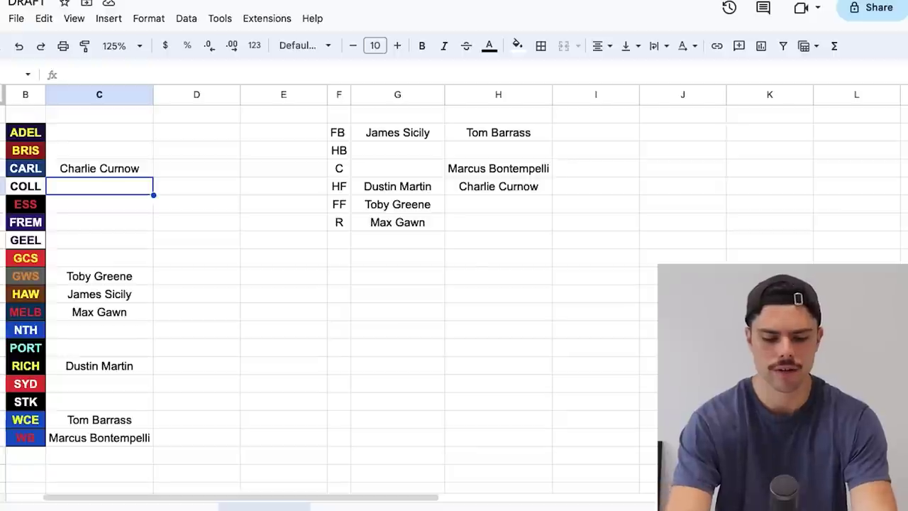
text(Nick Daj)
key(BackSpace)
key(BackSpace)
text(i)
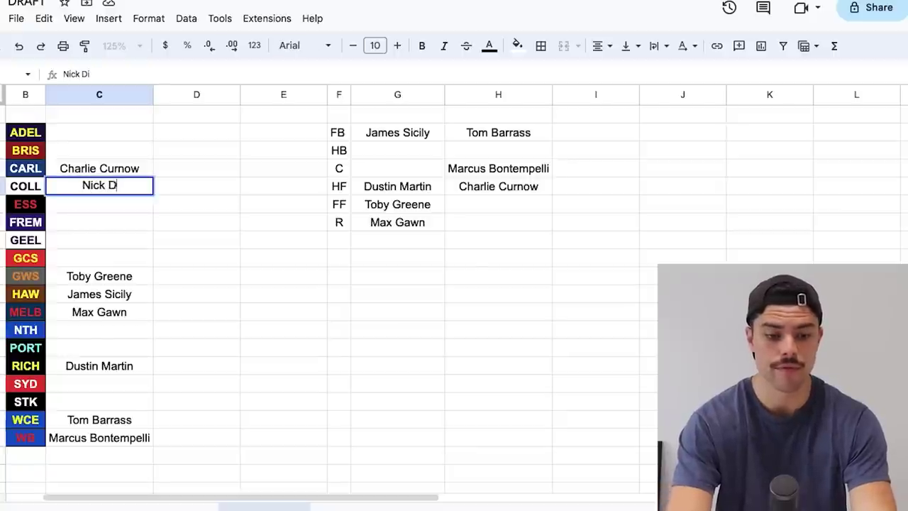
key(BackSpace)
text(aicos)
key(Return)
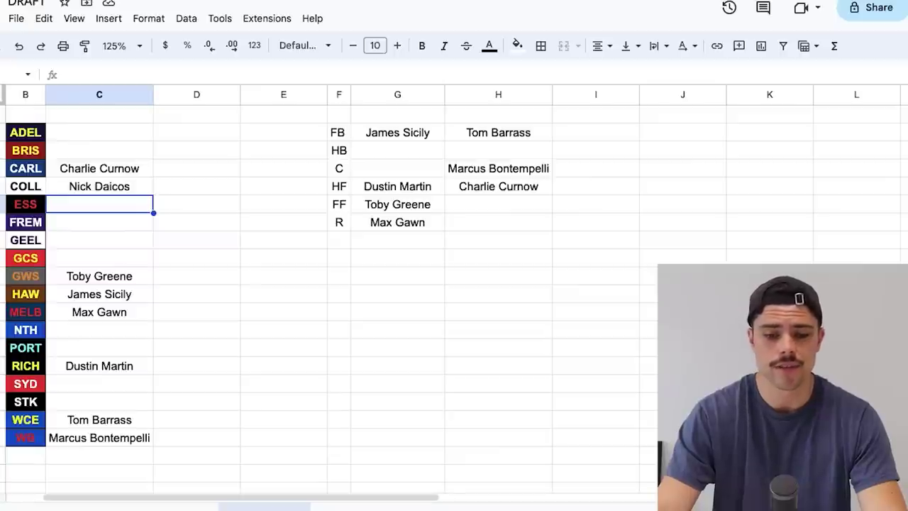
Add Nick Daicos to the lineup in column G of the HB row
click(397, 150)
text(Nick D)
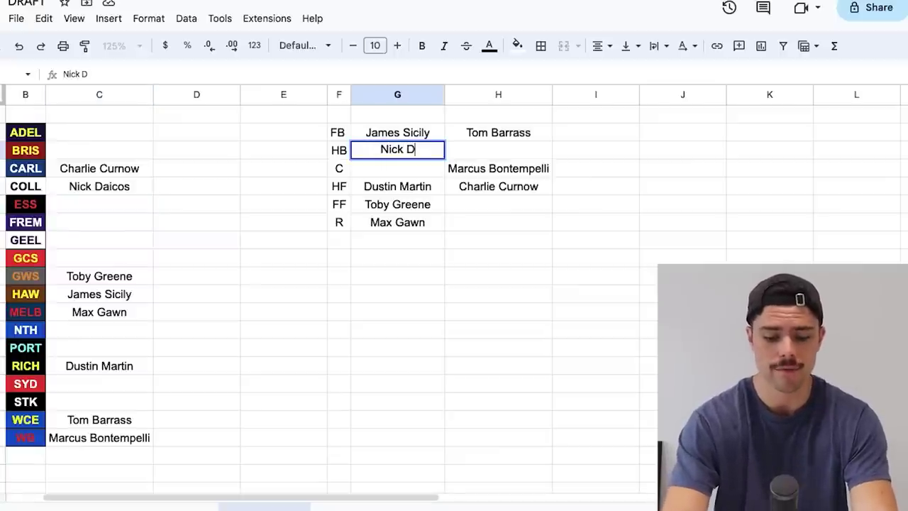
text(aicos)
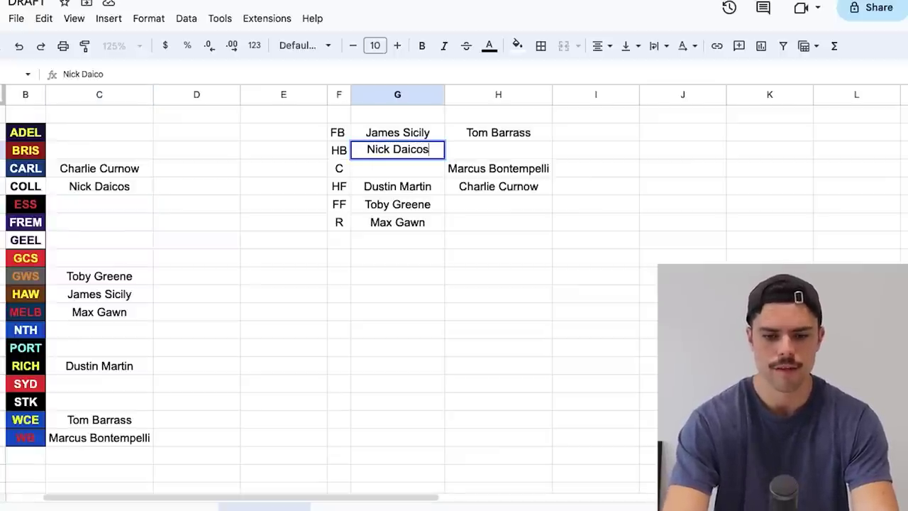
key(Return)
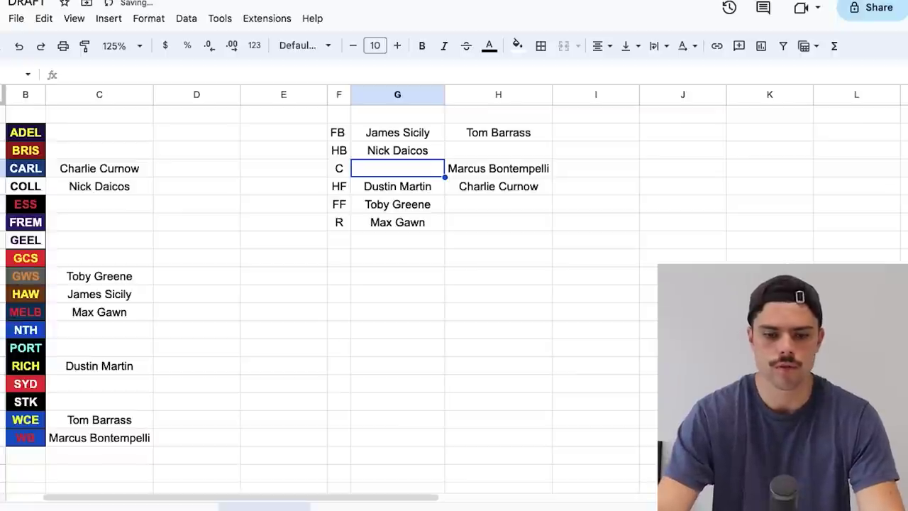
click(498, 186)
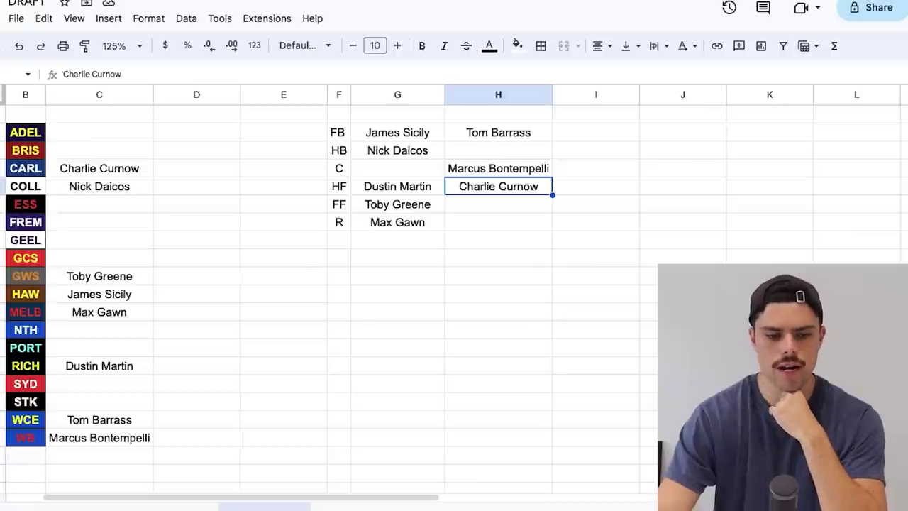
click(98, 402)
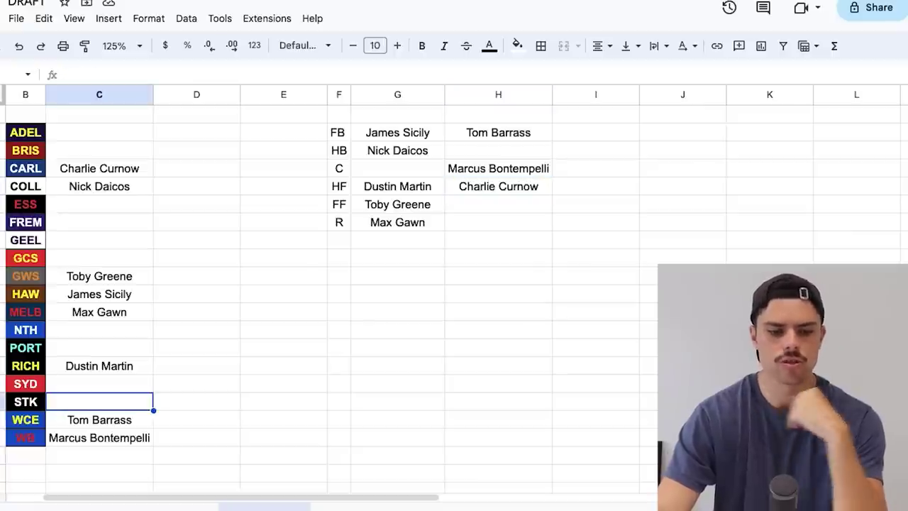
text(Jack Sinclair)
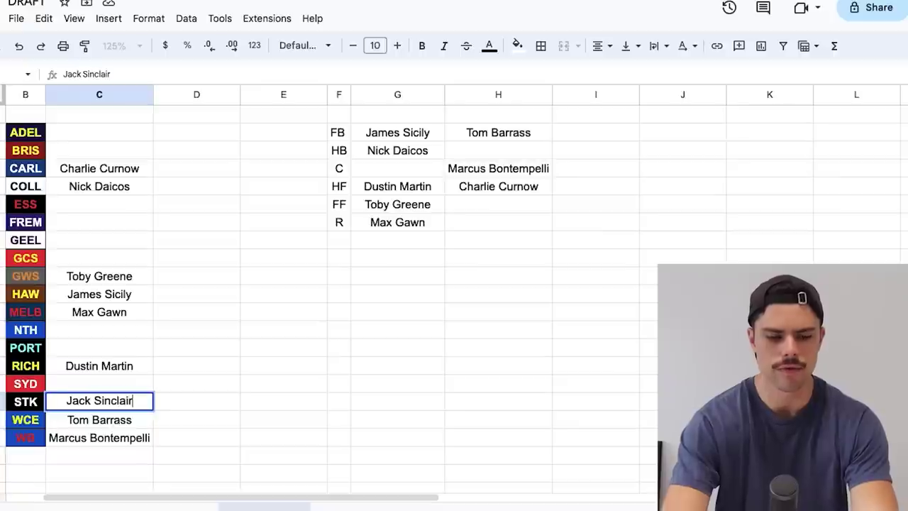
key(Return)
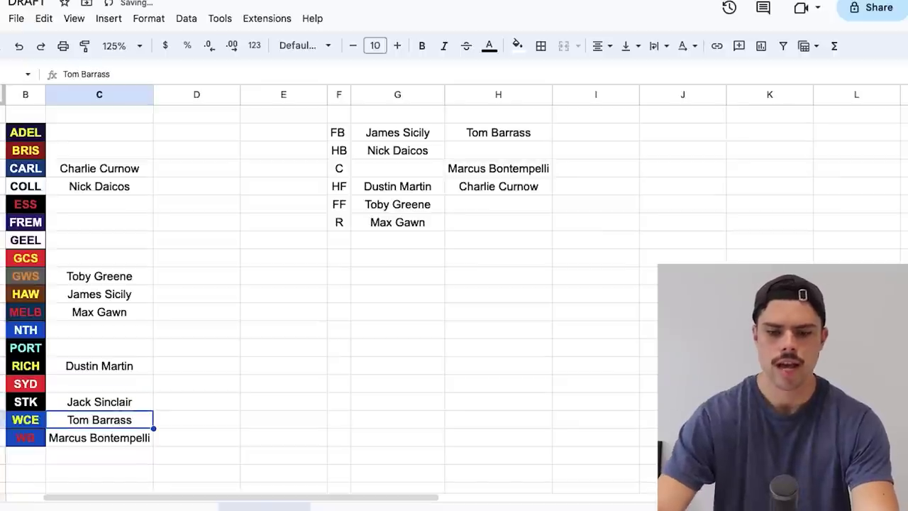
click(595, 150)
text(Jack S)
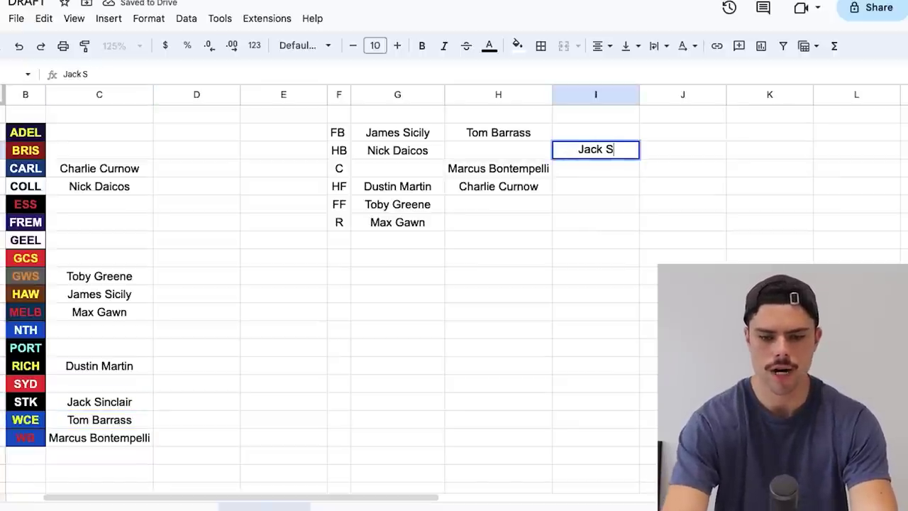
text(inclair)
key(Return)
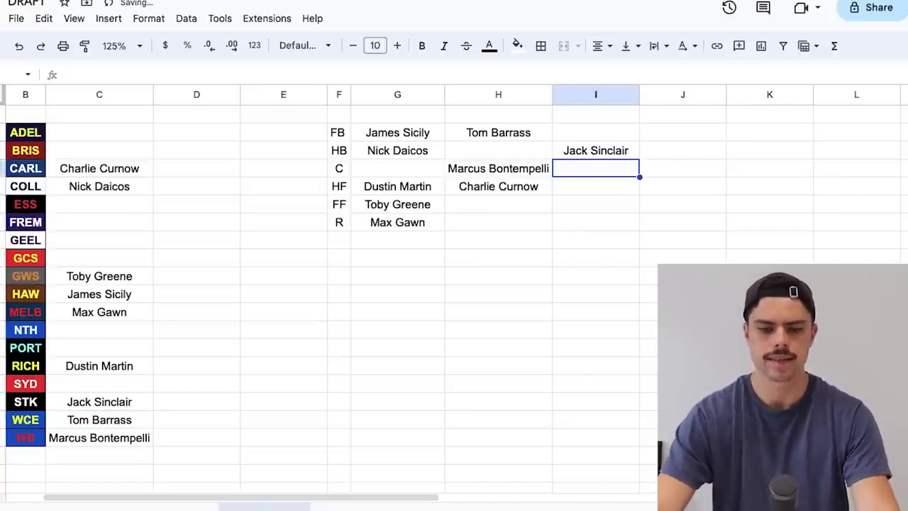
click(498, 239)
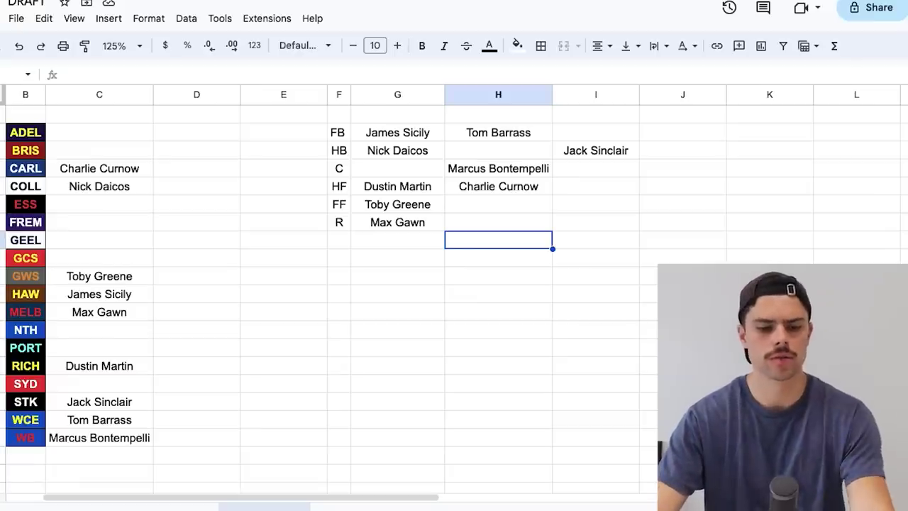
Enter Errol Gulden beside SYD in column C and in column I of the C row
click(99, 383)
text(Errol )
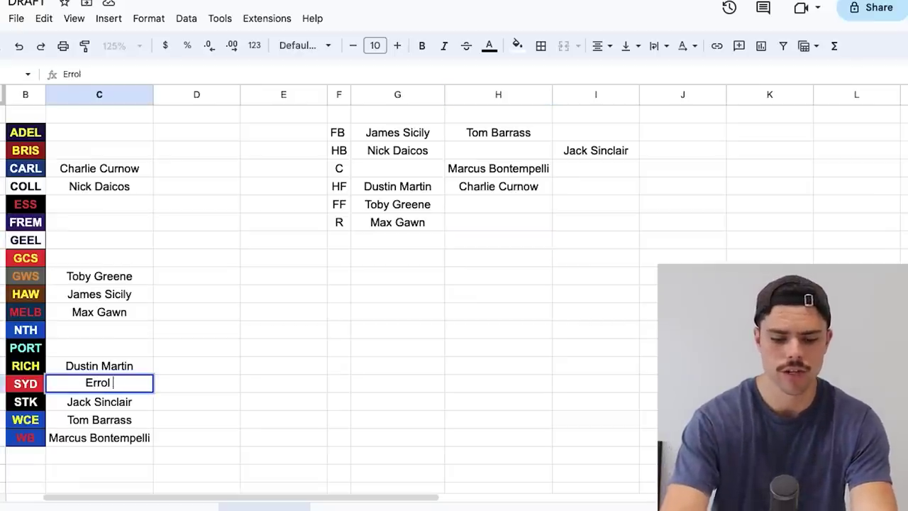
text(Gulden)
key(Return)
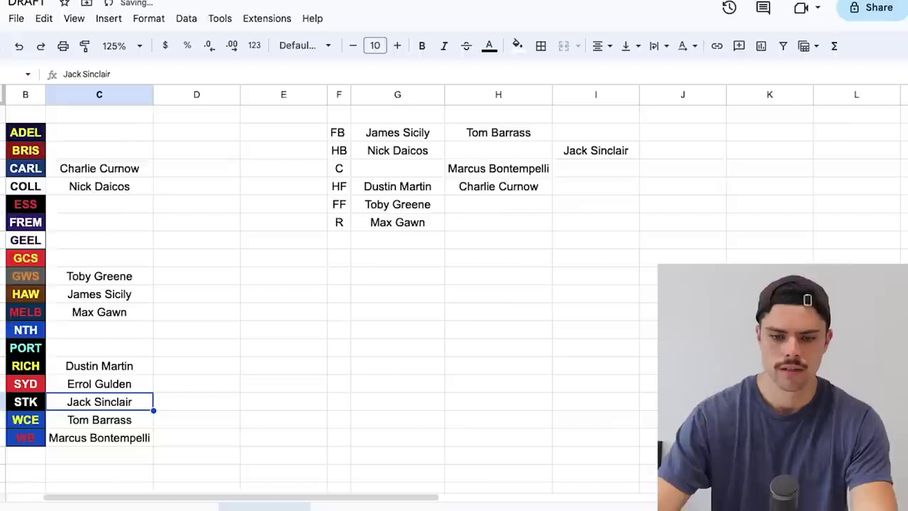
click(595, 169)
text(Errol Gullden)
key(Return)
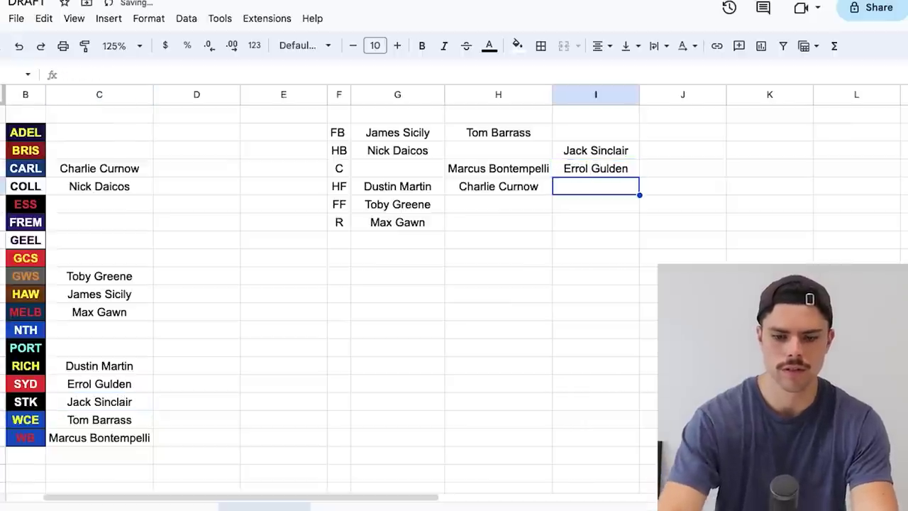
Enter Jordan Dawson beside ADEL in column C and in column G of the C row
click(99, 132)
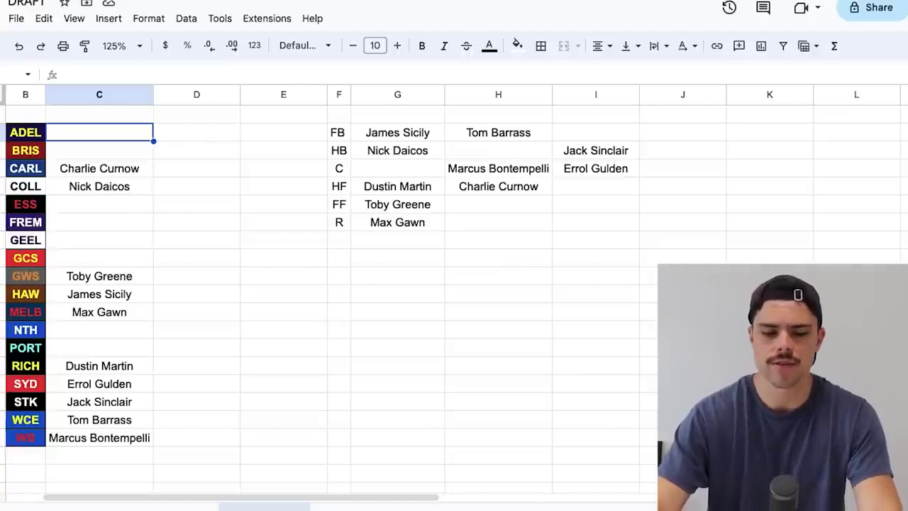
text(Jordan Dawson)
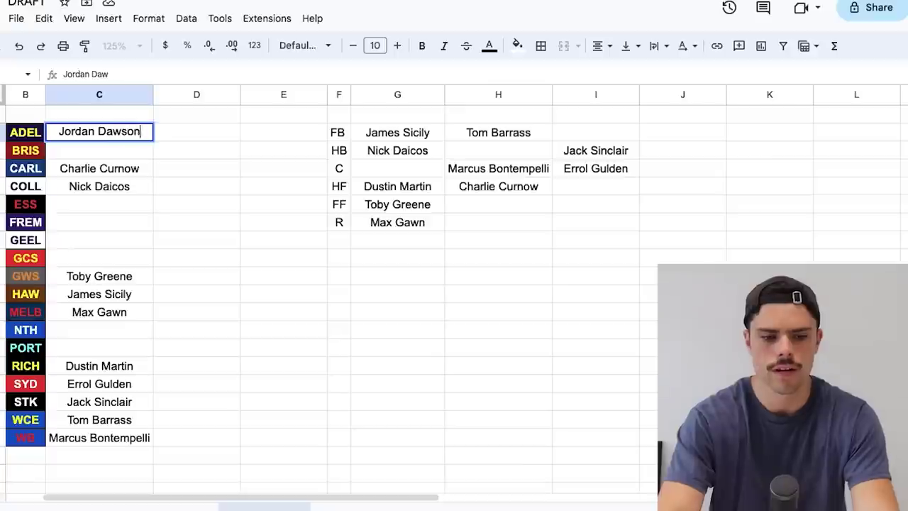
key(Return)
click(398, 168)
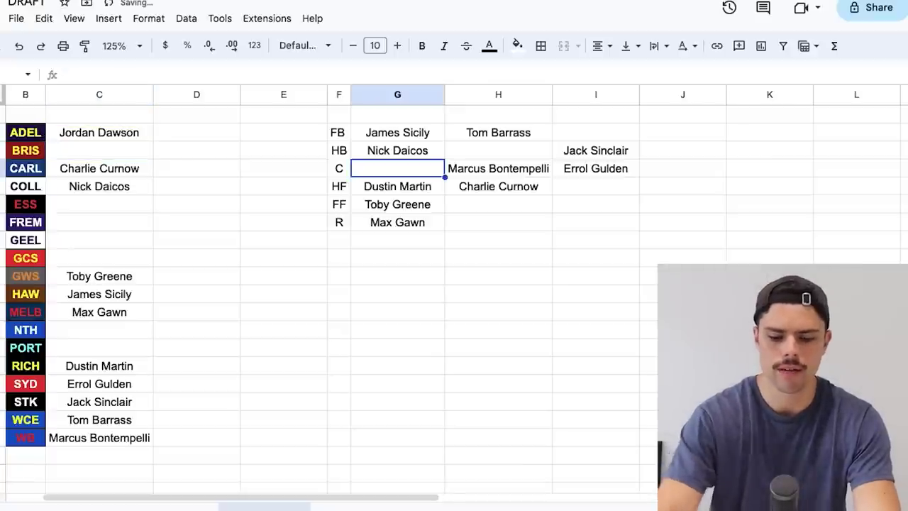
text(Jordan )
text(Daws)
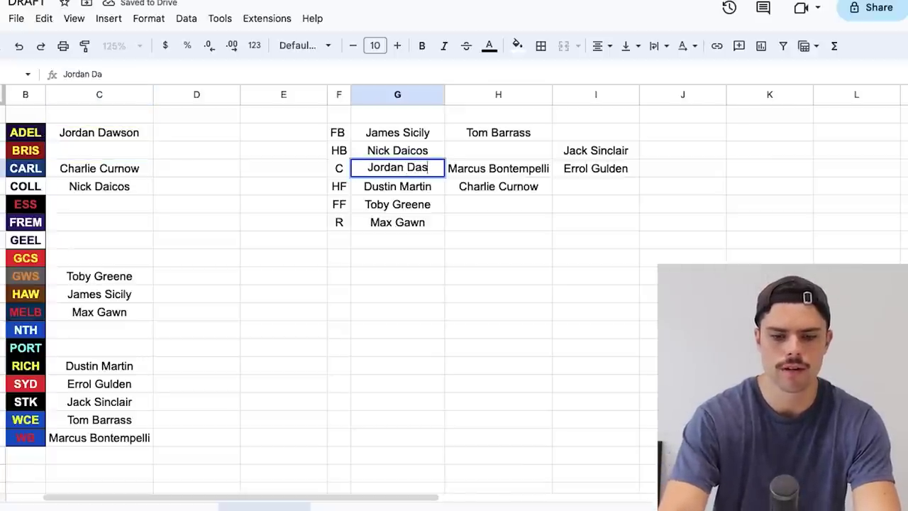
key(BackSpace)
text(wson)
key(Return)
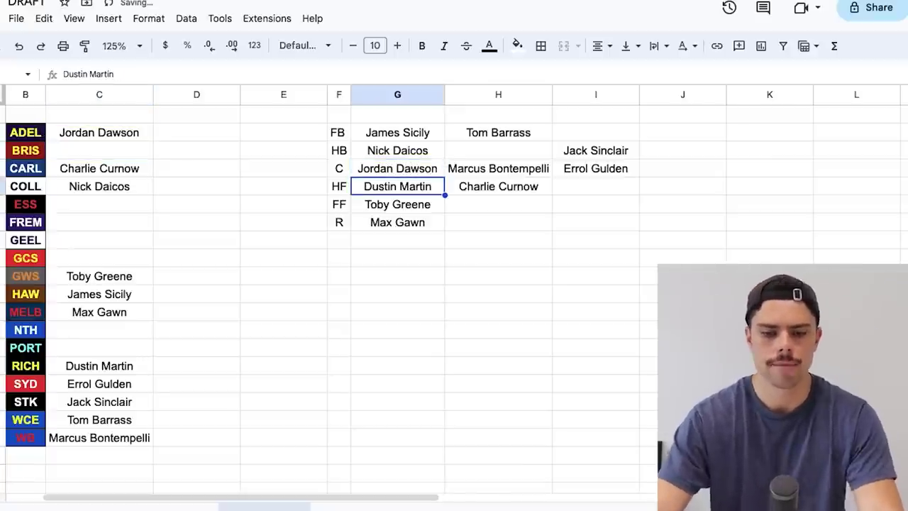
click(498, 204)
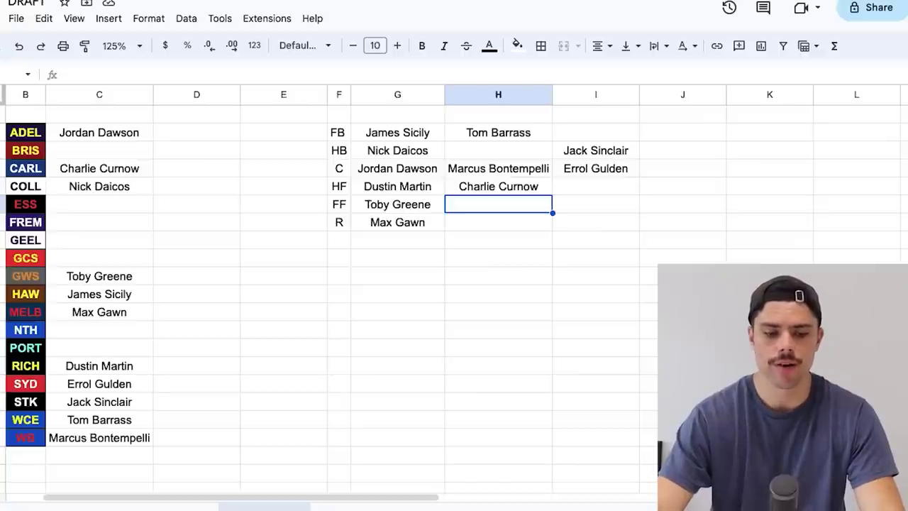
click(99, 329)
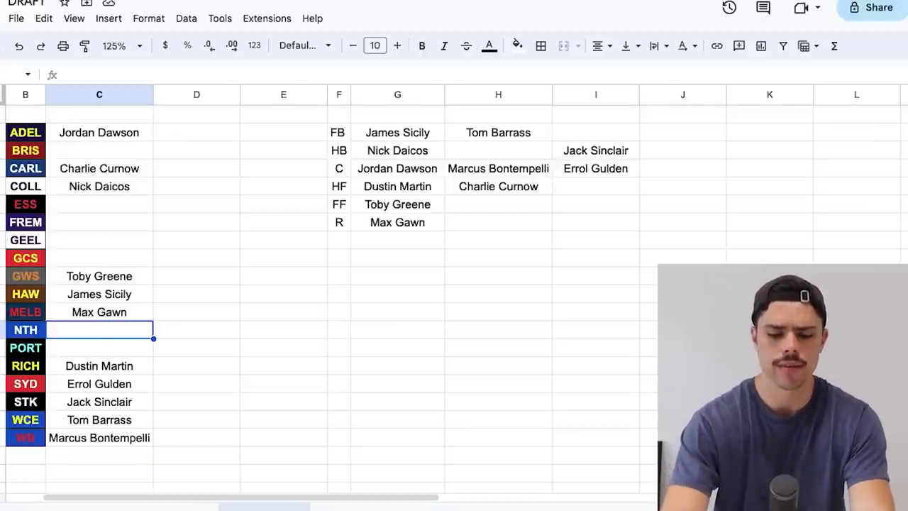
text(Nic Larkey)
key(Return)
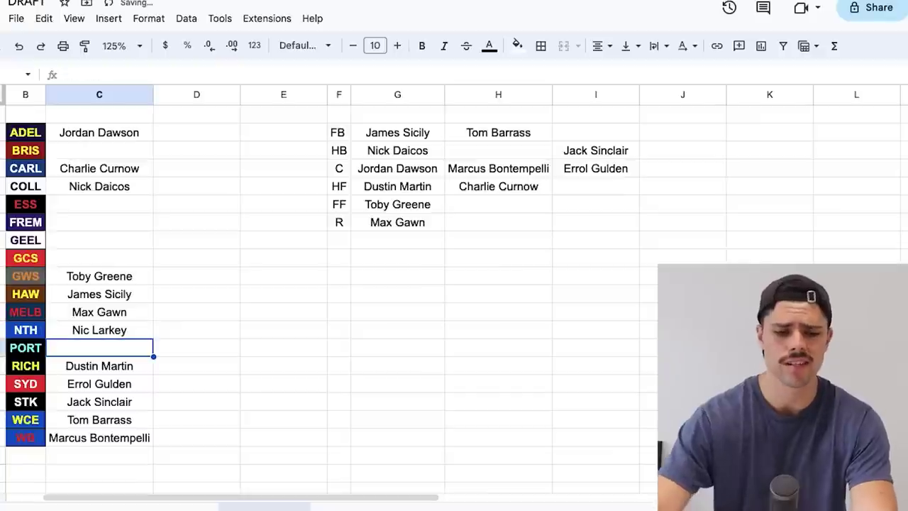
click(498, 203)
text(Nic Larkey)
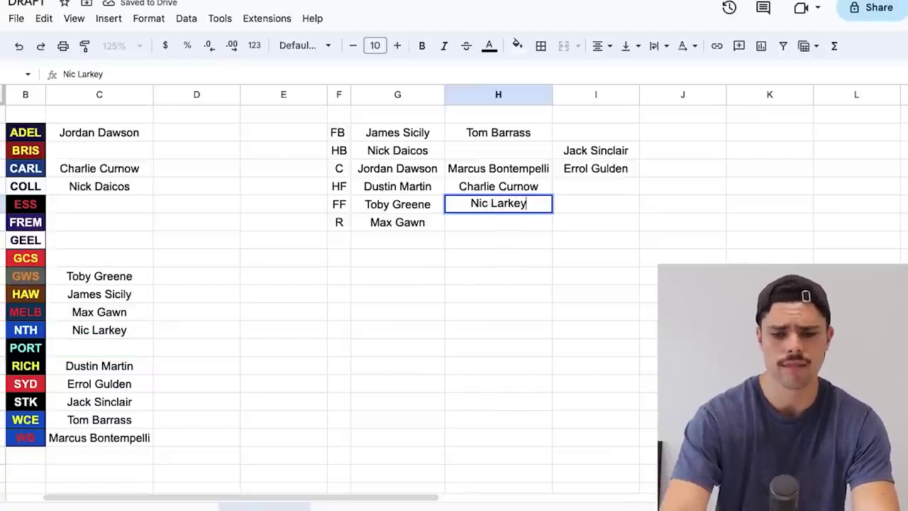
key(Return)
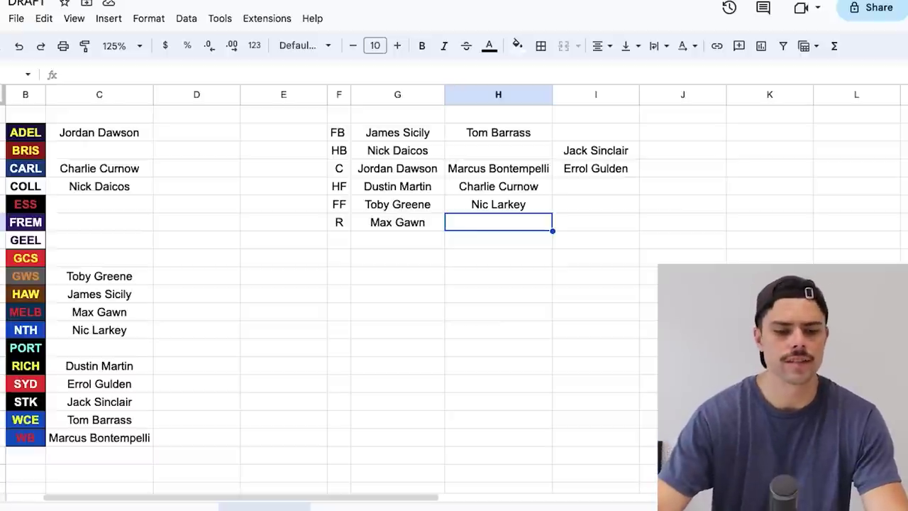
Enter Tom Stewart beside GEEL in column C
click(99, 240)
text(Tom Stewatr)
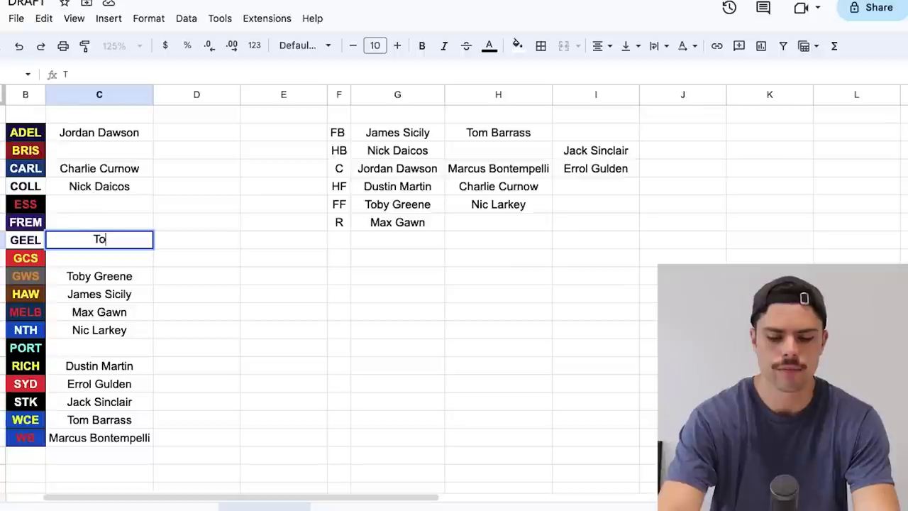
key(BackSpace)
key(BackSpace)
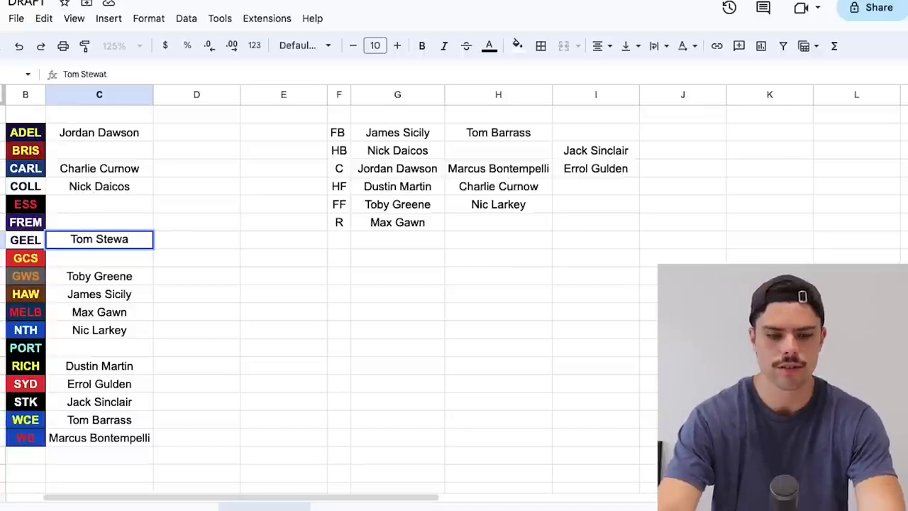
text(rt)
key(Return)
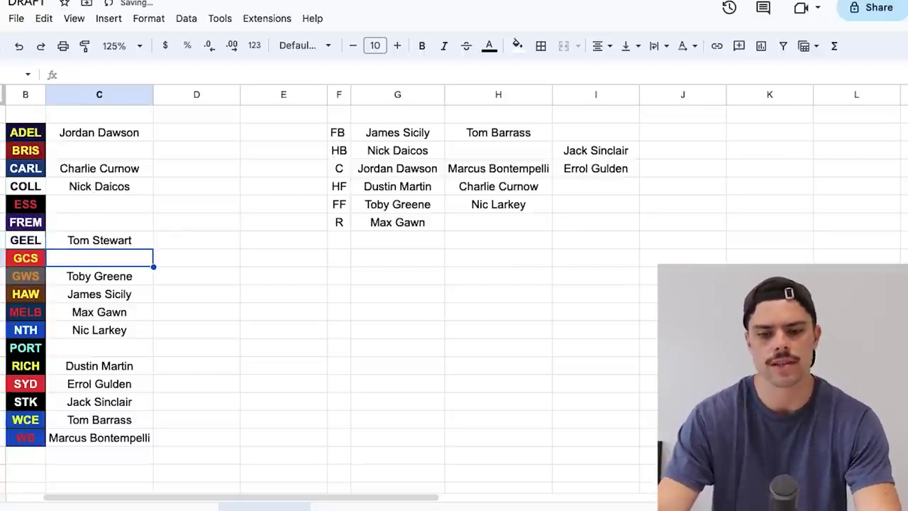
Replace James Sicily with Tom Stewart in column G of the FB row and enter James Sicily in column H of the HB row
click(595, 132)
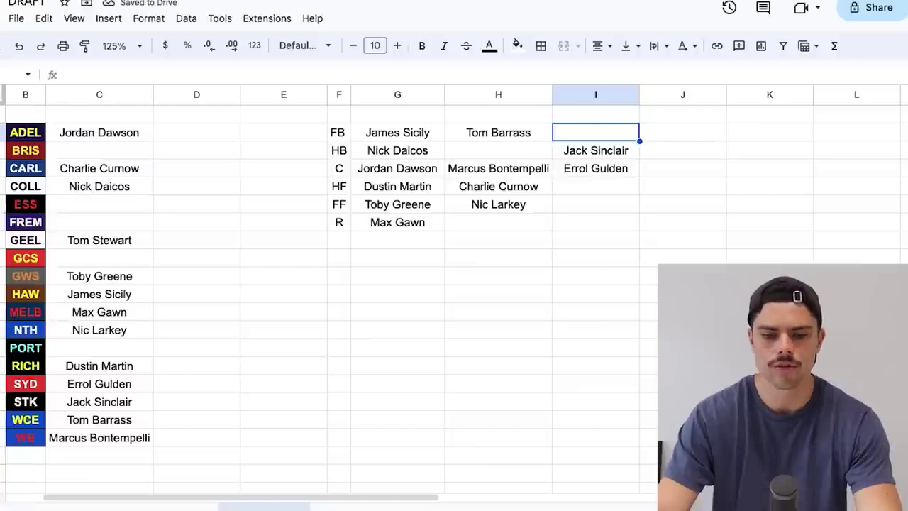
click(397, 132)
text(Tom Stewart)
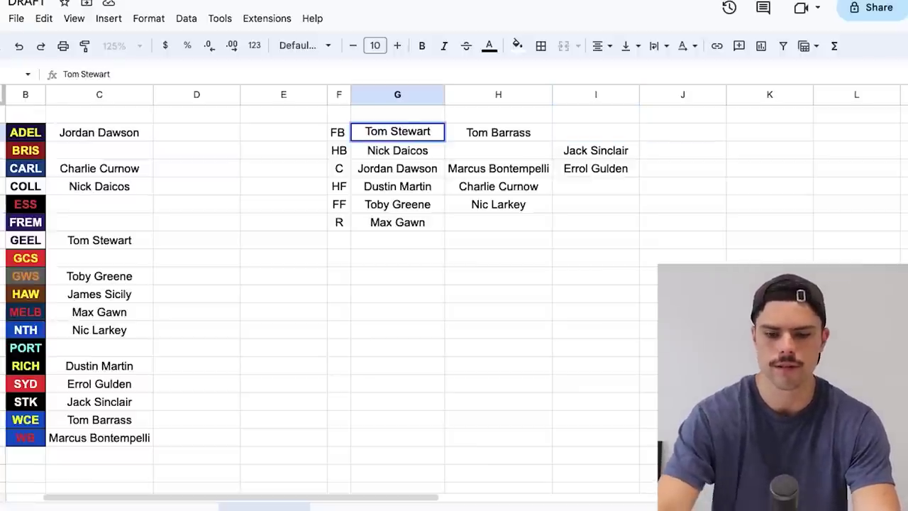
key(Return)
click(498, 150)
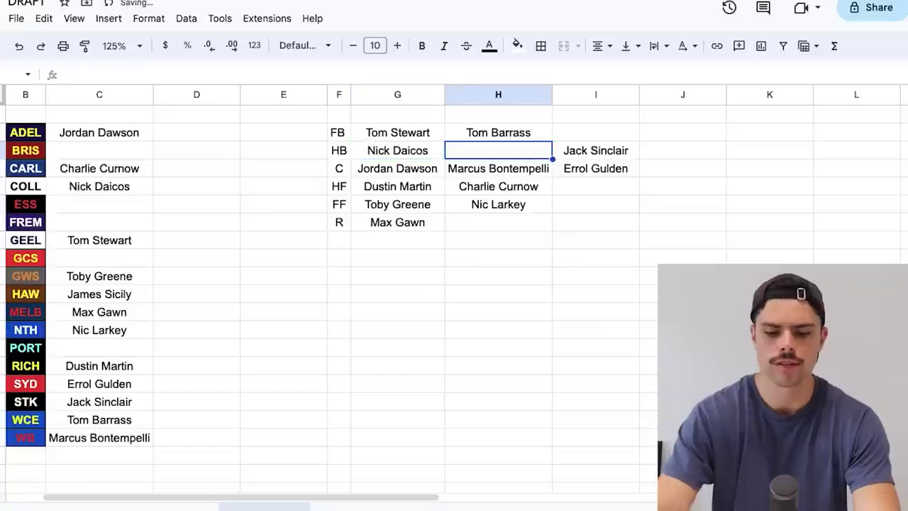
text(James Sicily)
key(Return)
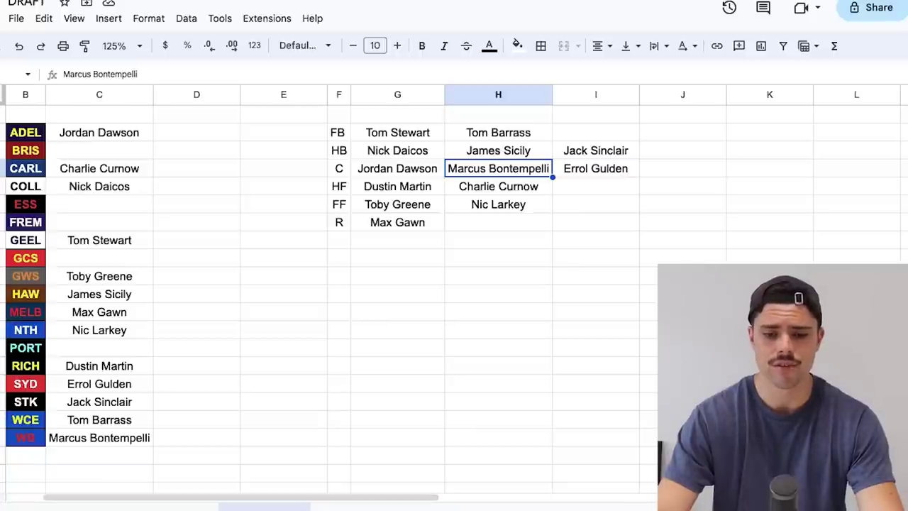
Enter Charlie Cameron in column I of the FF row and fit the column's width to its contents
click(595, 204)
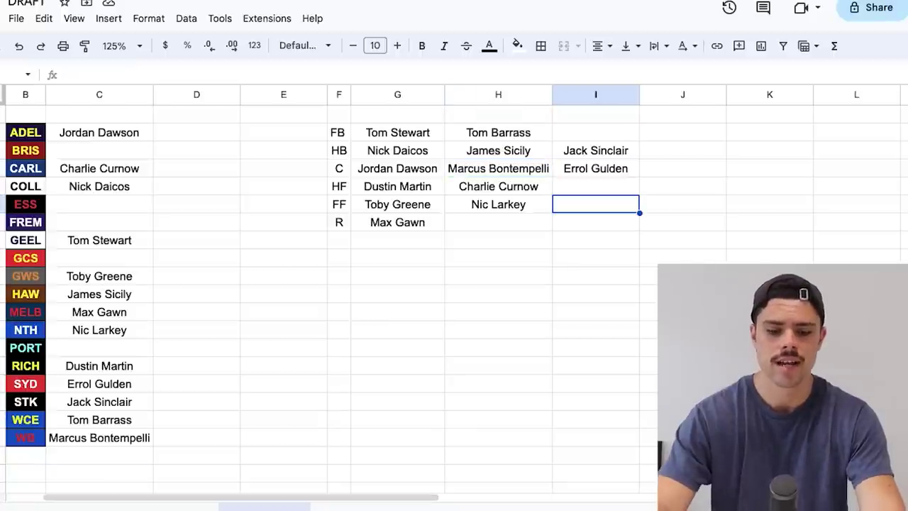
text(Charlie Cameron)
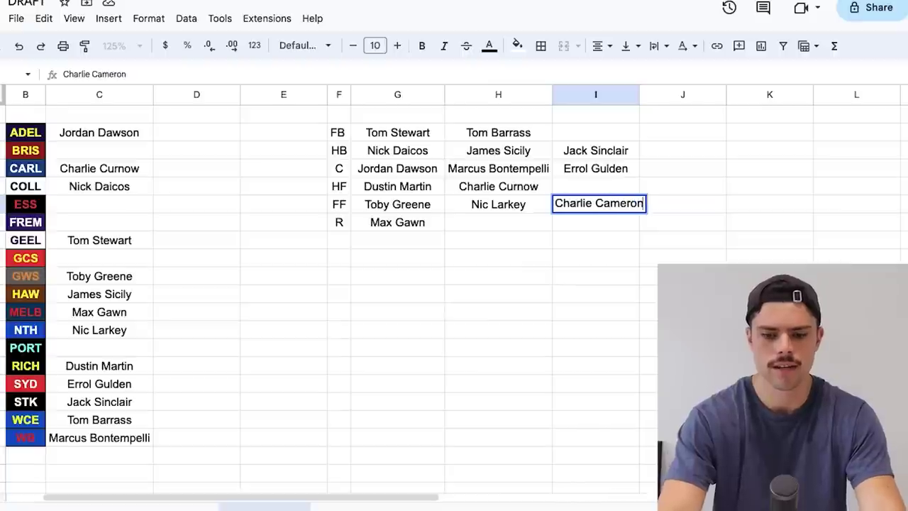
key(Return)
double_click(639, 94)
click(690, 239)
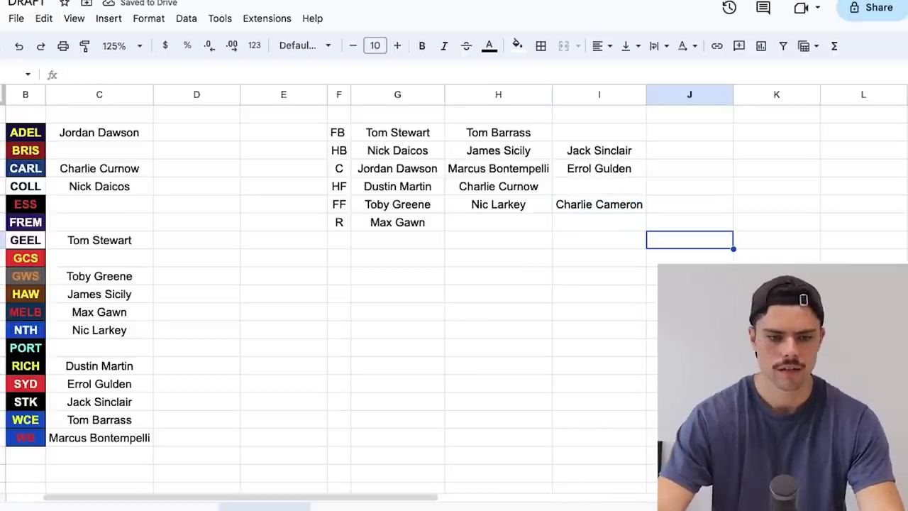
Enter Charlie Cameron beside BRIS in column C
click(99, 151)
text(Charlie Ch)
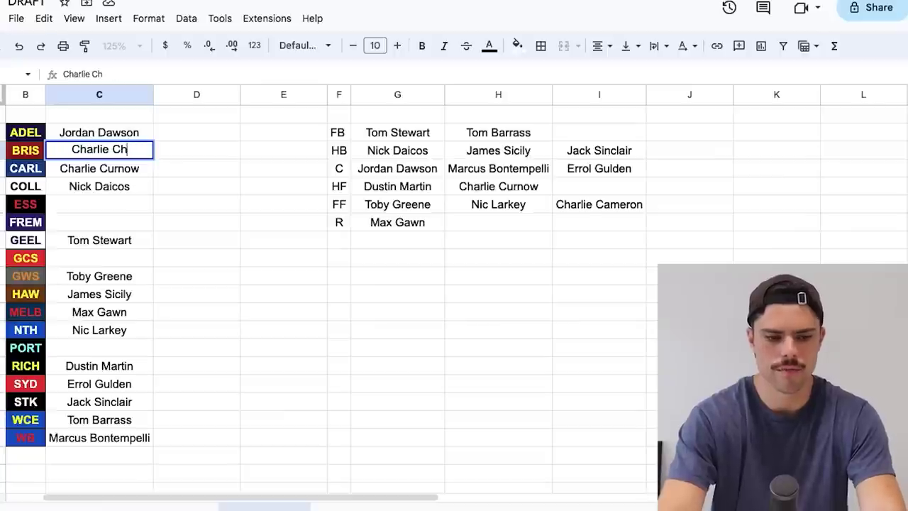
key(BackSpace)
text(ameron)
key(Return)
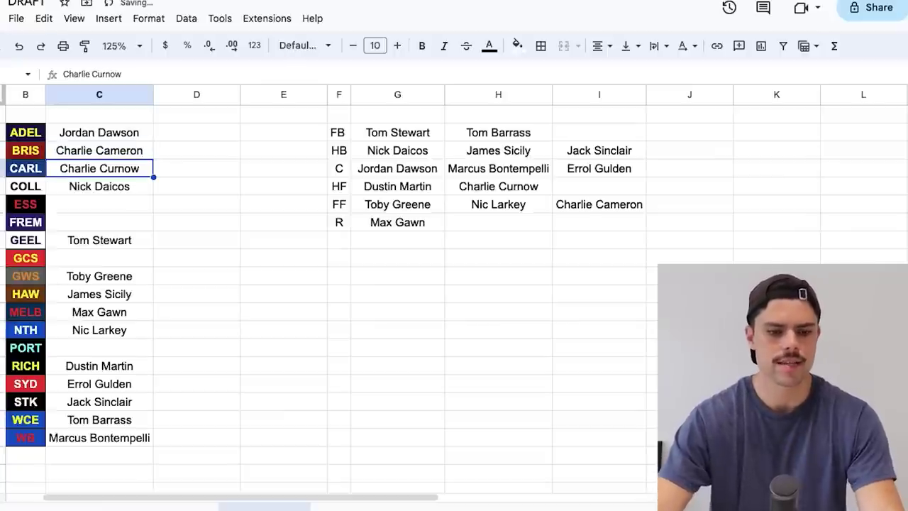
Enter Caleb Serong beside FREM in column C
click(99, 204)
click(196, 168)
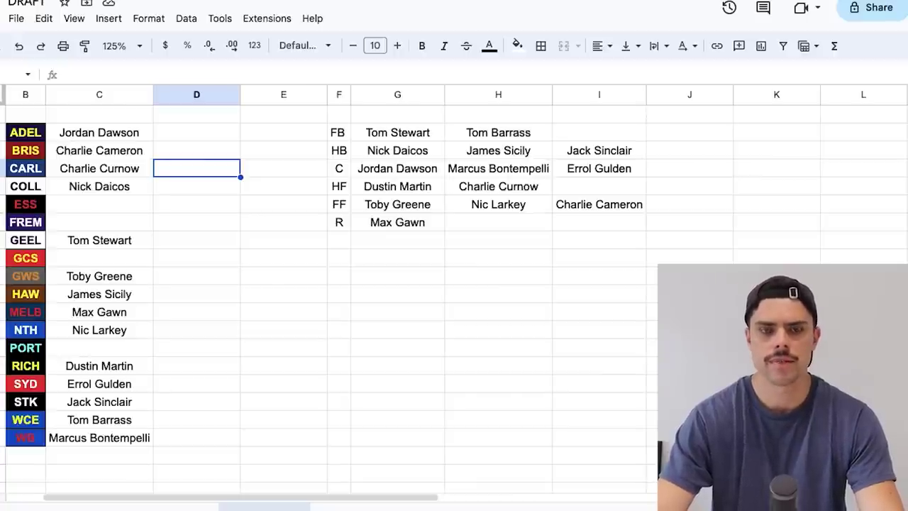
click(99, 222)
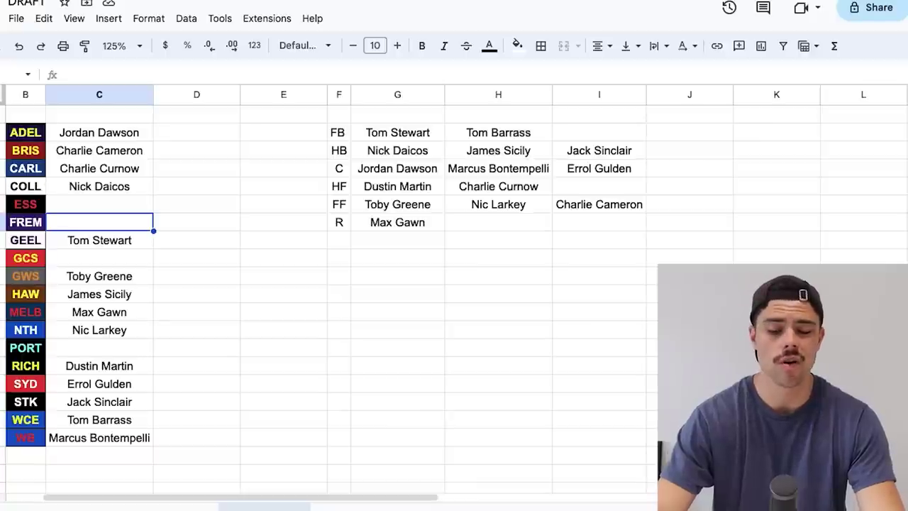
text(Caleb)
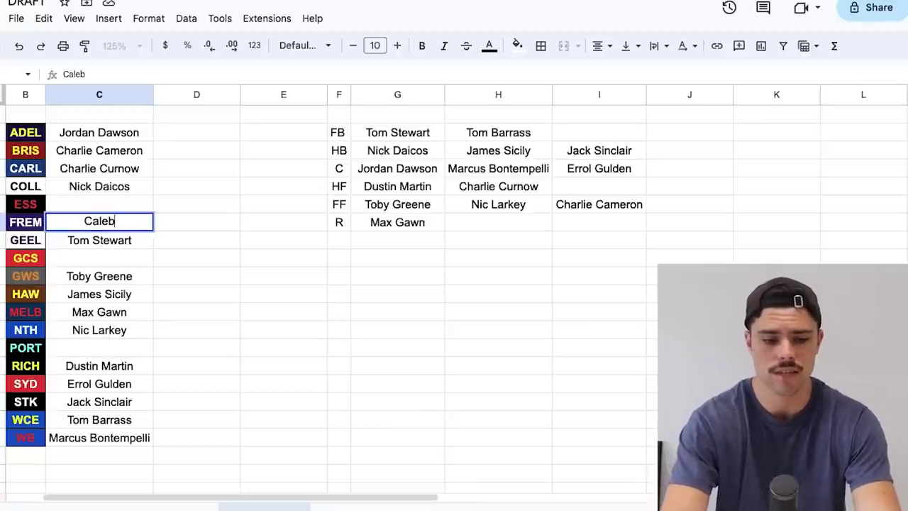
text( Serong)
key(Return)
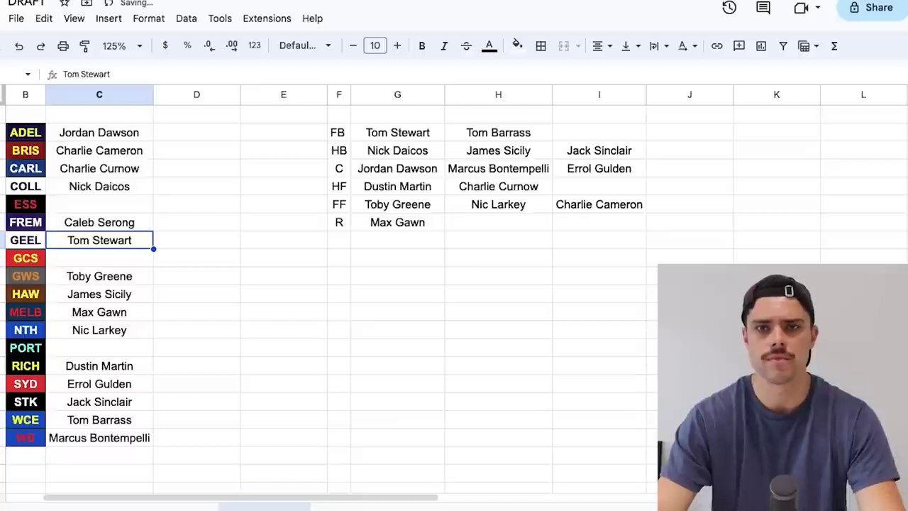
Add Caleb Serong to the lineup in column H of the R row
click(498, 222)
text(Cel)
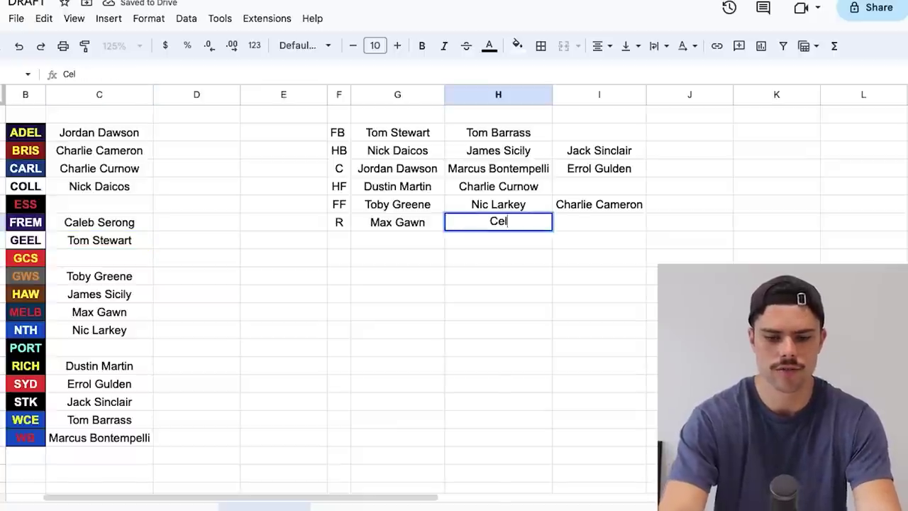
key(BackSpace)
key(BackSpace)
text(aleb Serong)
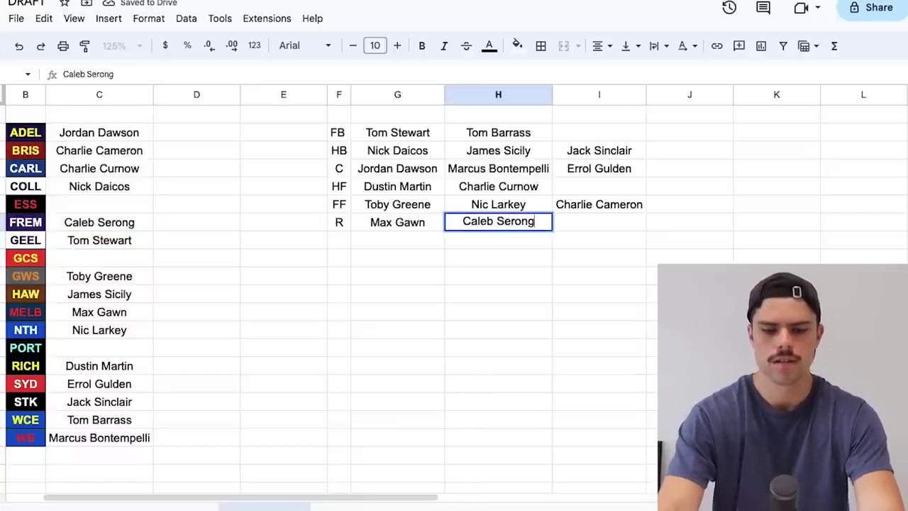
key(Return)
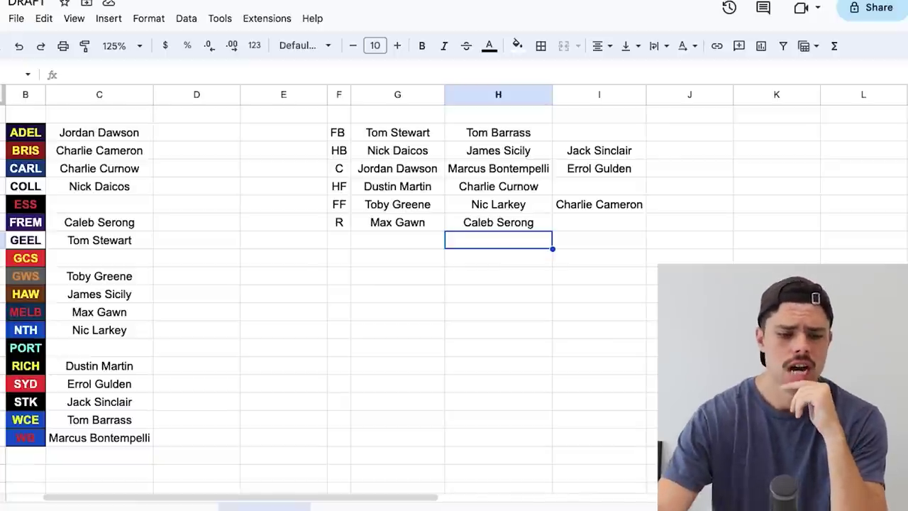
Enter Touk Miller beside GCS in column C
click(99, 257)
text(Touk Miller)
key(Return)
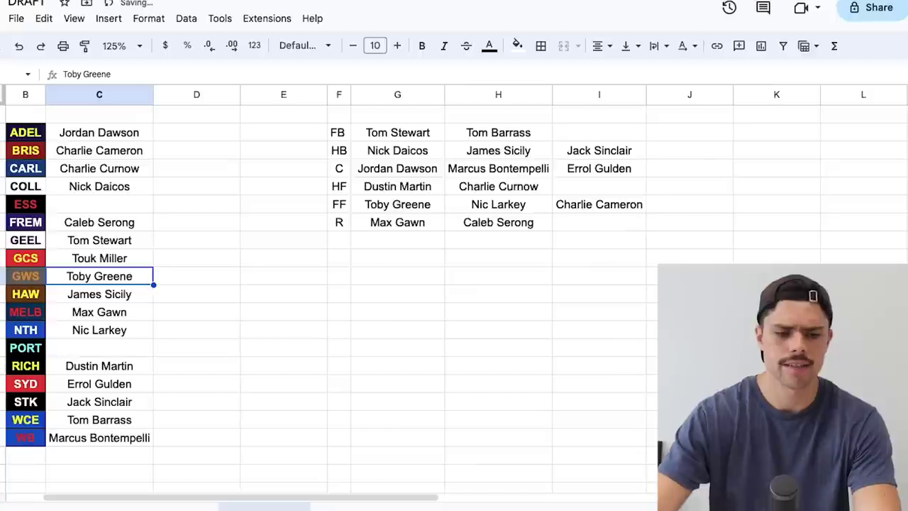
Enter Jake Stringer beside ESS in column C and in column I of the HF row
click(100, 203)
text(Jake S)
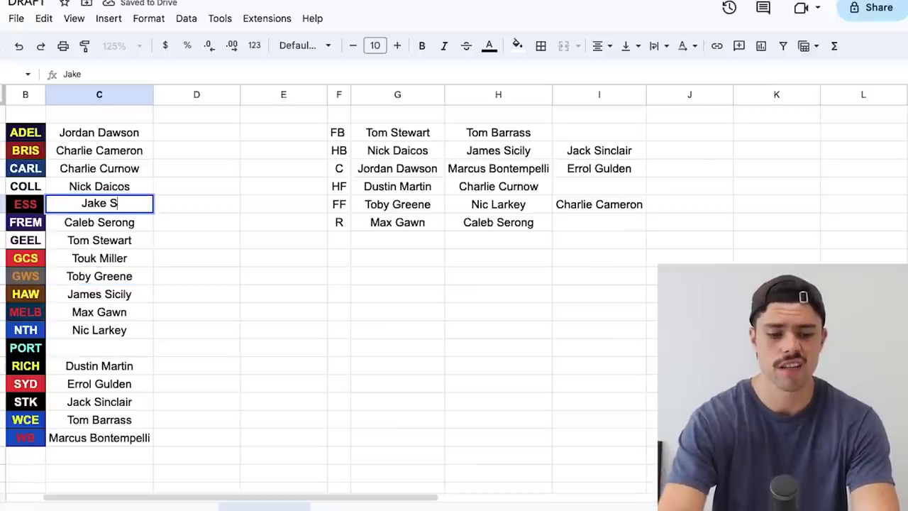
text(tringer)
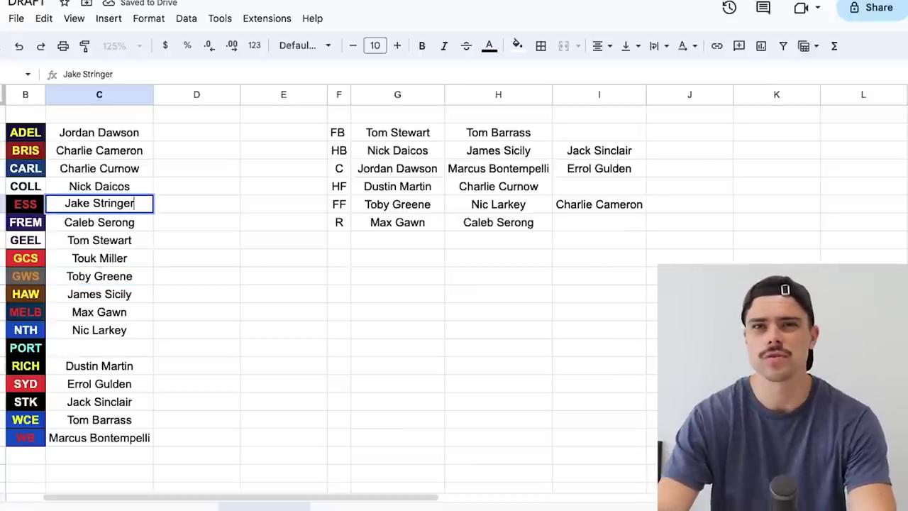
click(599, 186)
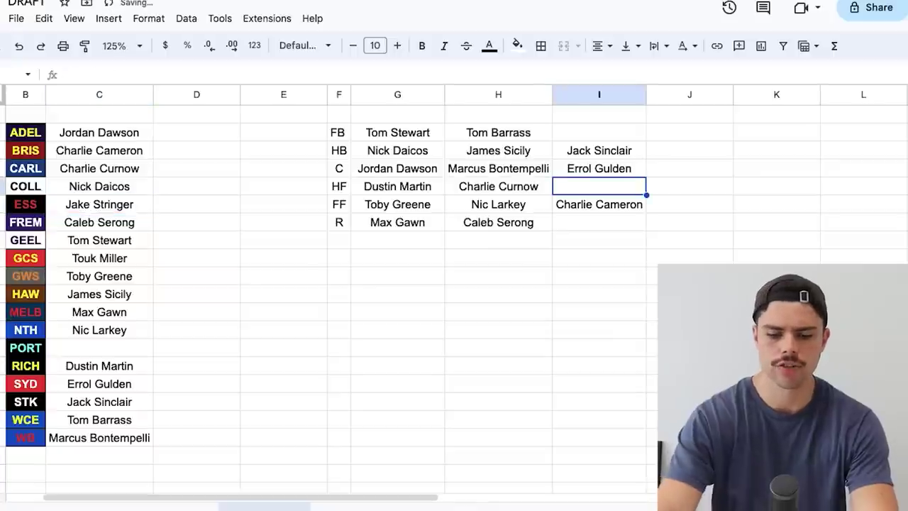
text(Jake Stringer)
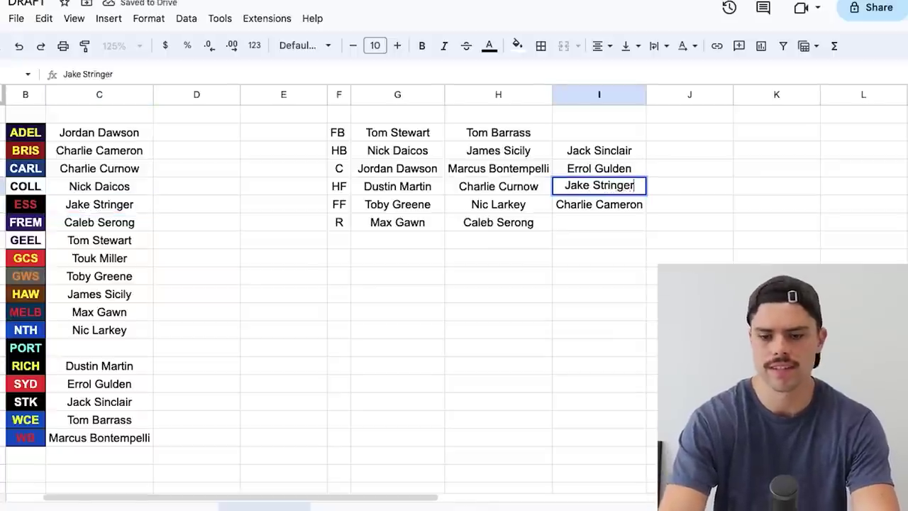
key(Return)
Add Touk Miller to the lineup in column I of the R row
click(599, 222)
text(Tou)
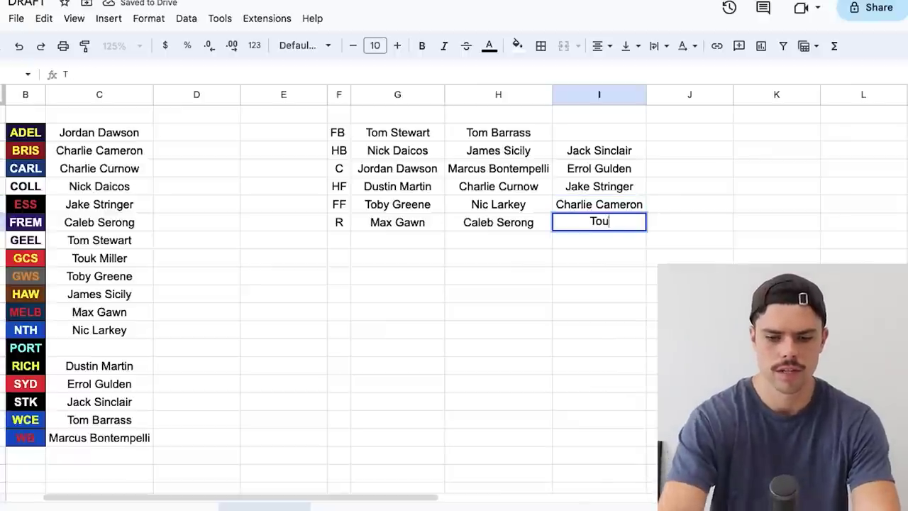
text(k Miller)
key(Return)
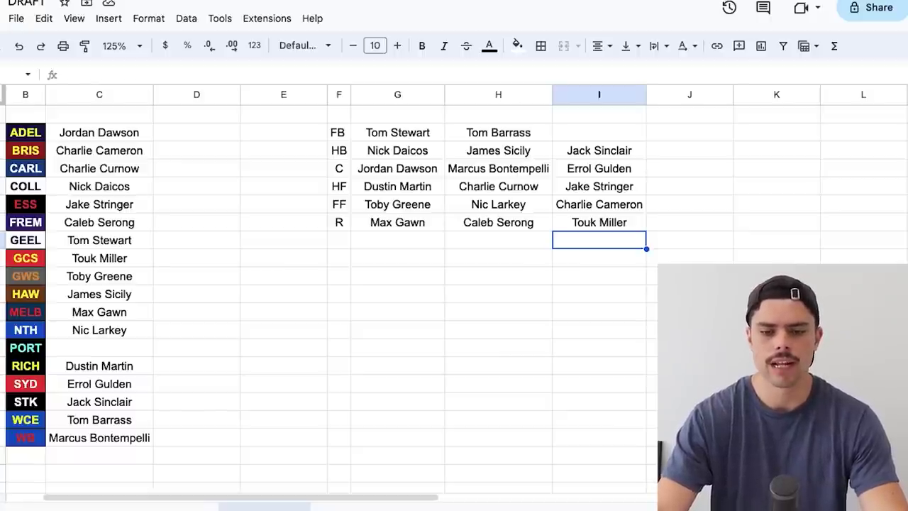
Enter Dan Houston in column I of the FB row and beside PORT in column C
click(599, 132)
text(Dan Houston)
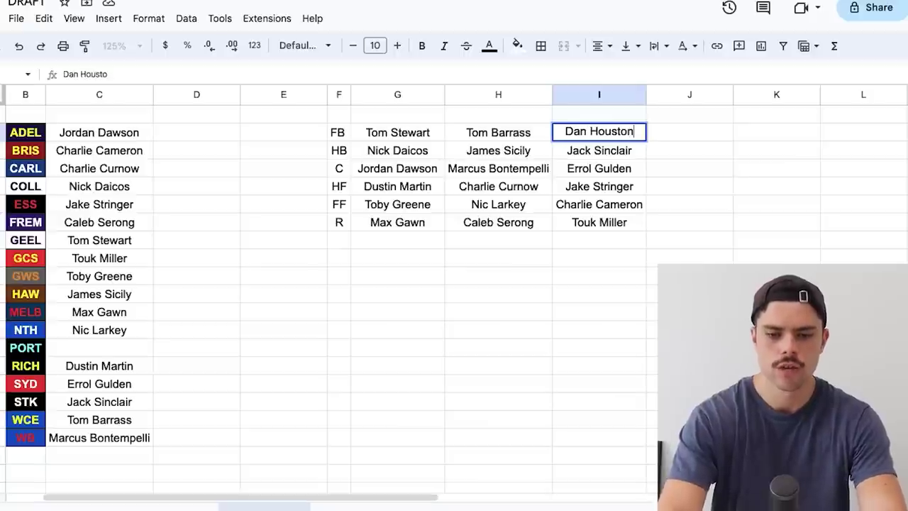
key(Return)
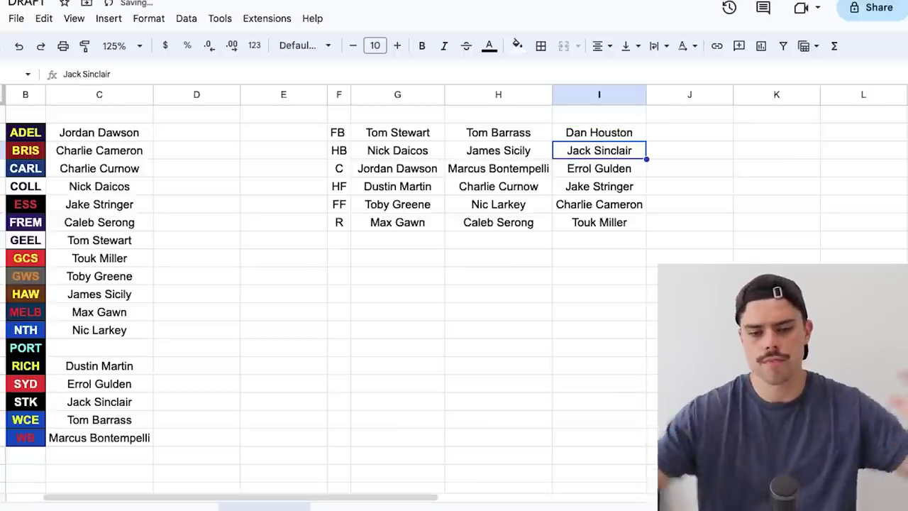
click(98, 348)
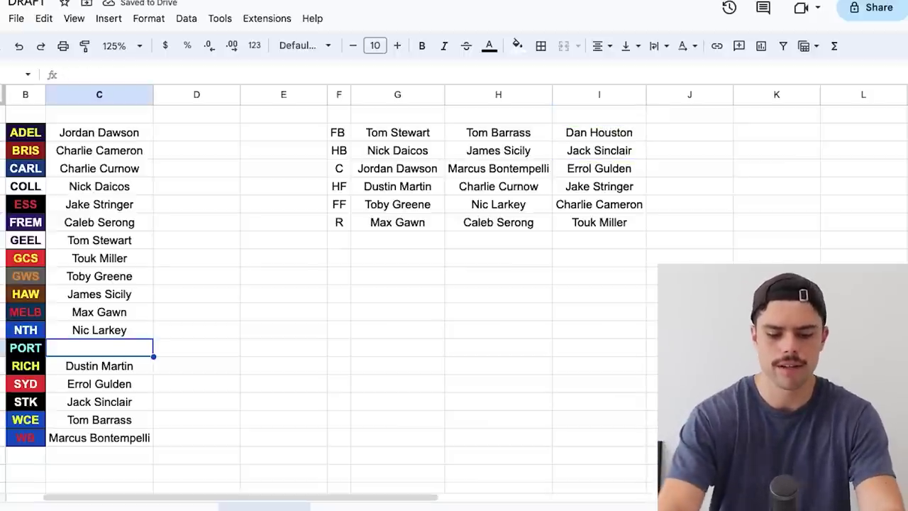
text(Dan Houston)
key(Return)
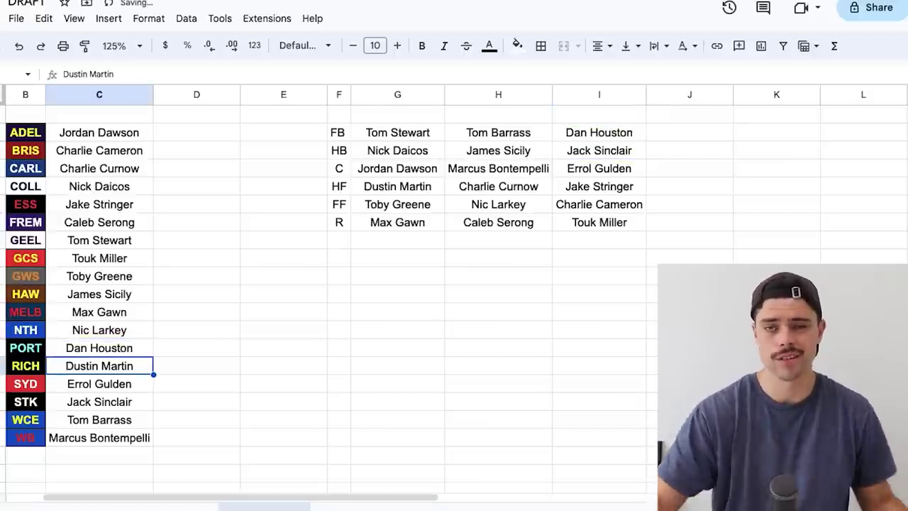